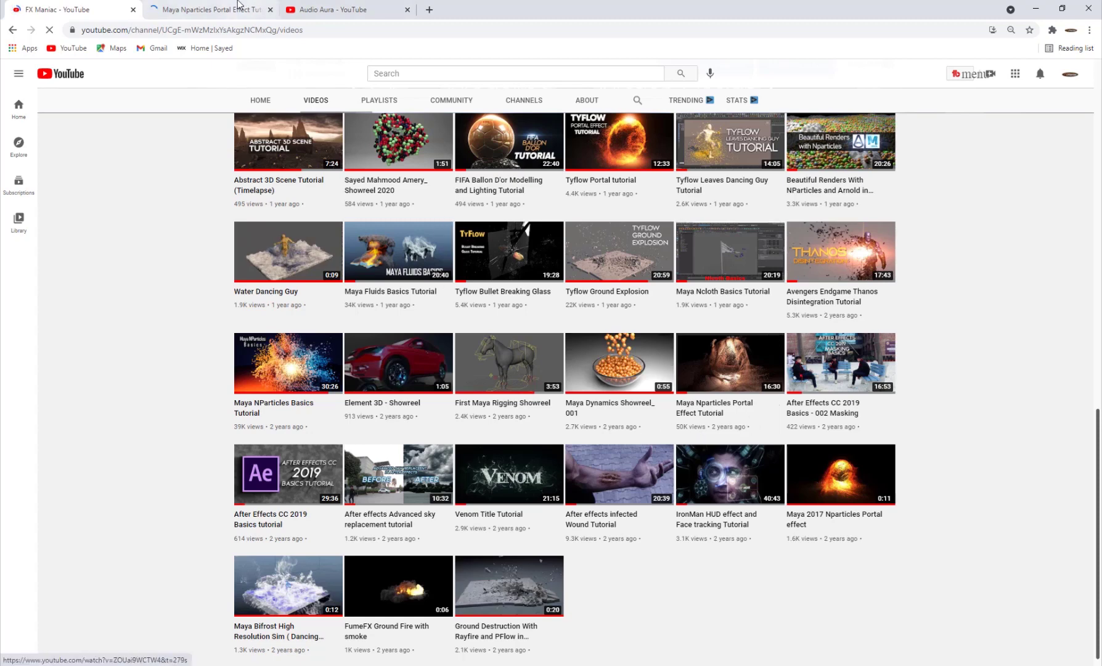
Step: Browse from the Maya Nparticles Portal video page back to the channel's Videos grid
{"action": "left_click", "coordinate": [215, 9]}
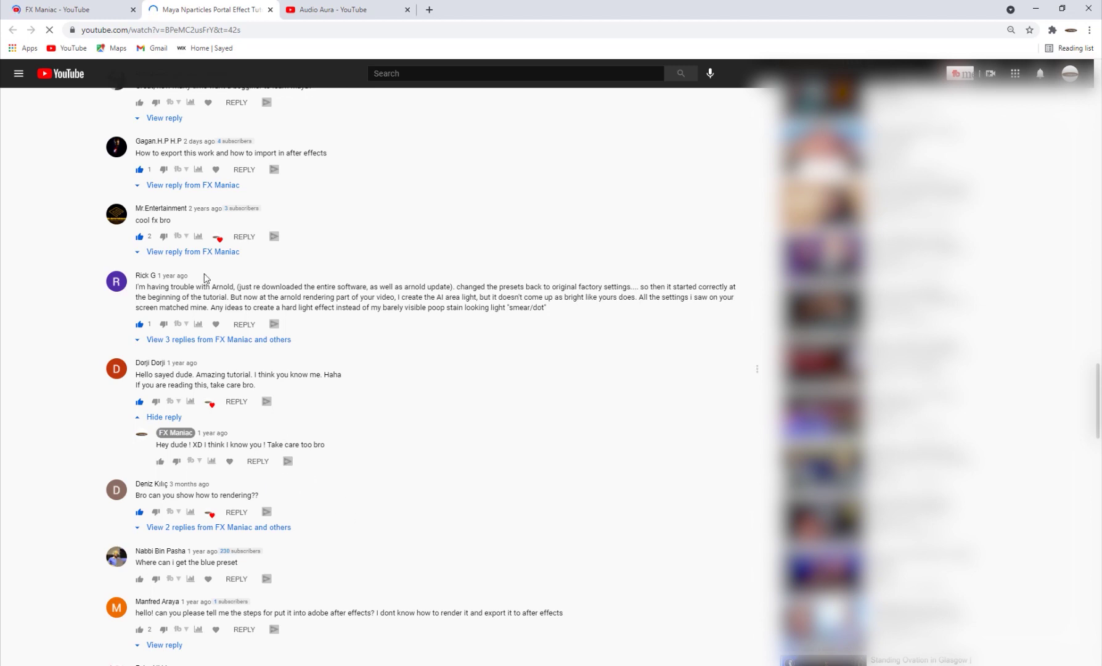
{"action": "left_click", "coordinate": [123, 11]}
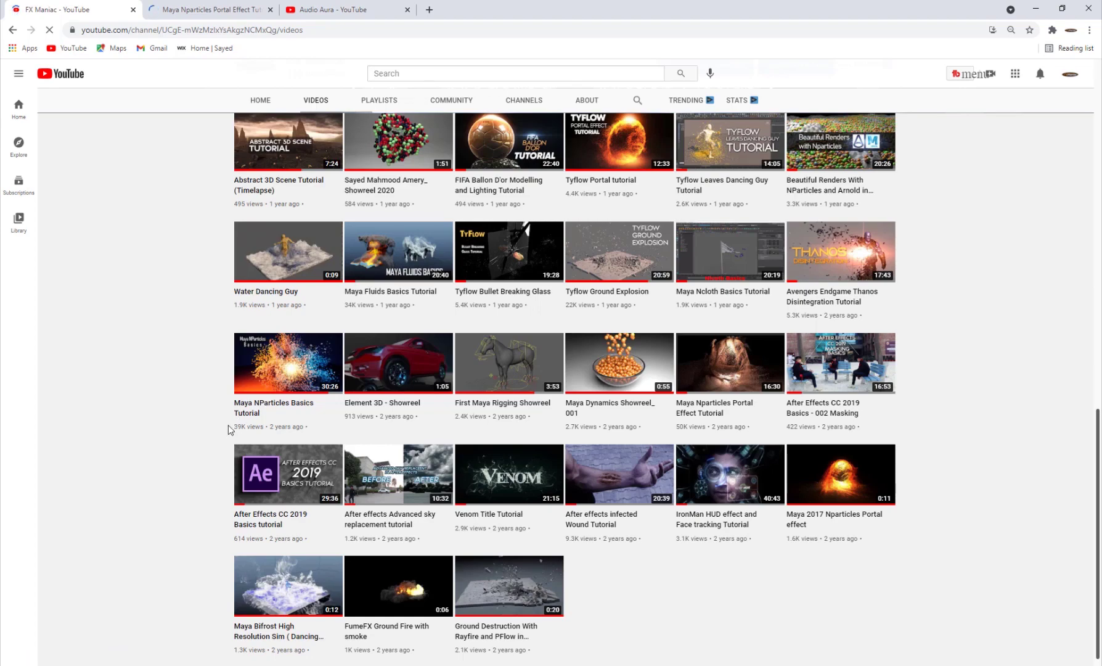
{"action": "scroll", "coordinate": [234, 425], "scroll_direction": "up", "scroll_amount": 13}
{"action": "scroll", "coordinate": [229, 430], "scroll_direction": "down", "scroll_amount": 6}
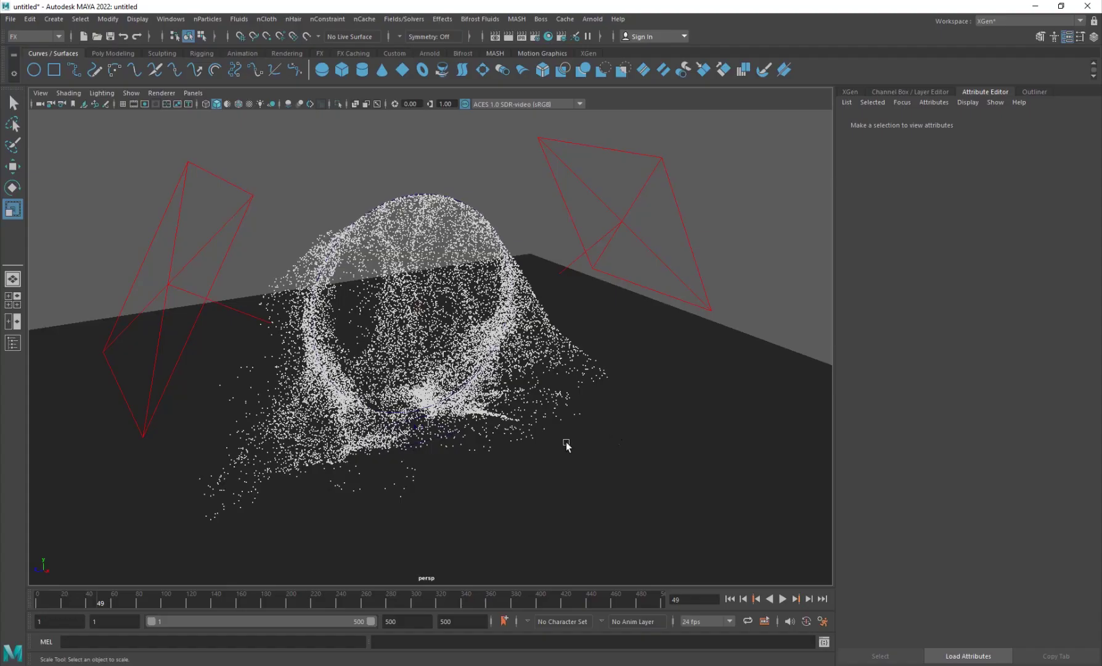
Step: Orbit to a higher angle over the particle portal and show the channel box
{"action": "left_click_drag", "start_coordinate": [565, 442], "coordinate": [442, 449], "text": "alt"}
{"action": "scroll", "coordinate": [418, 390], "scroll_direction": "up", "scroll_amount": 5}
{"action": "scroll", "coordinate": [394, 406], "scroll_direction": "down", "scroll_amount": 5}
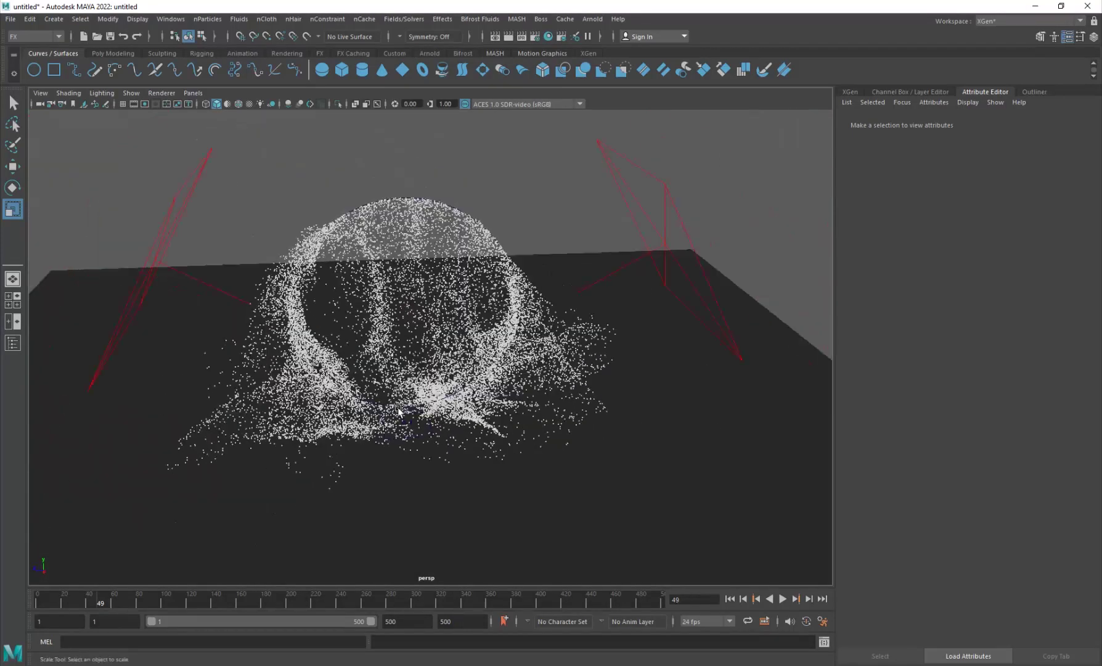
{"action": "left_click_drag", "start_coordinate": [398, 410], "coordinate": [392, 456], "text": "alt"}
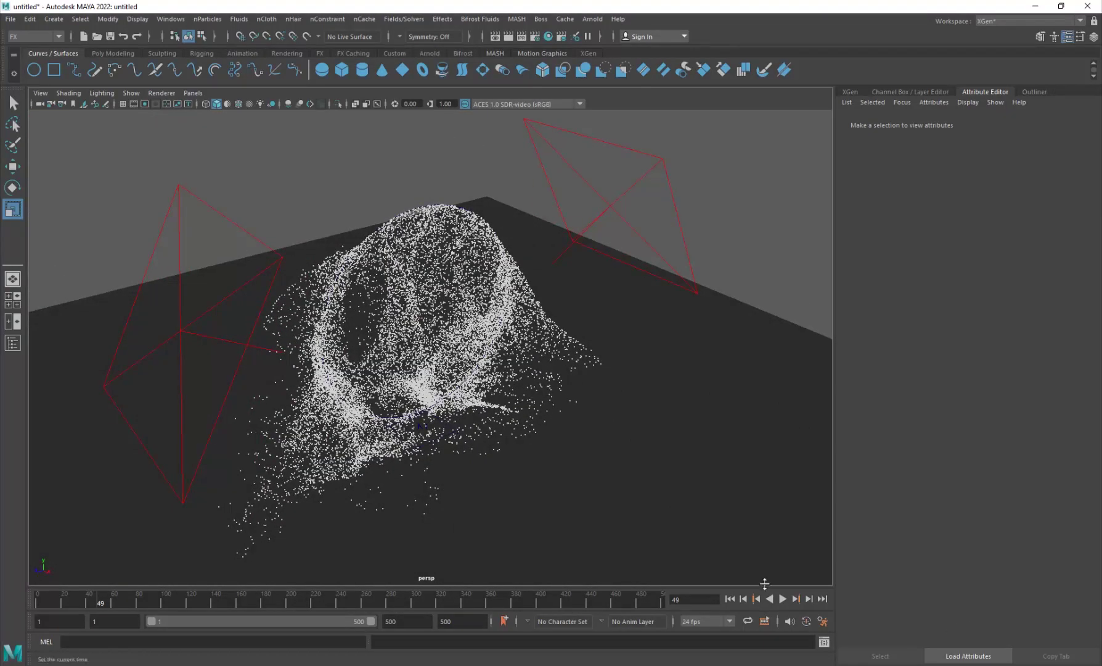
{"action": "key", "text": "ctrl+a"}
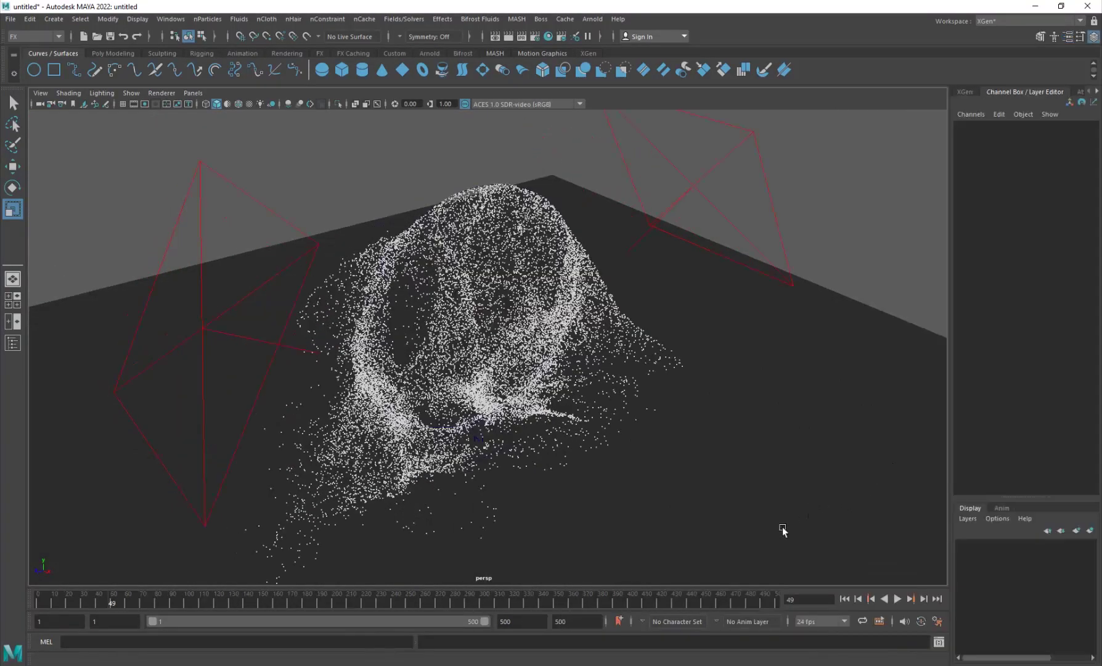
Step: Play the particle simulation to frame 65 and tumble around the portal sphere
{"action": "left_click", "coordinate": [844, 598]}
{"action": "left_click", "coordinate": [897, 598]}
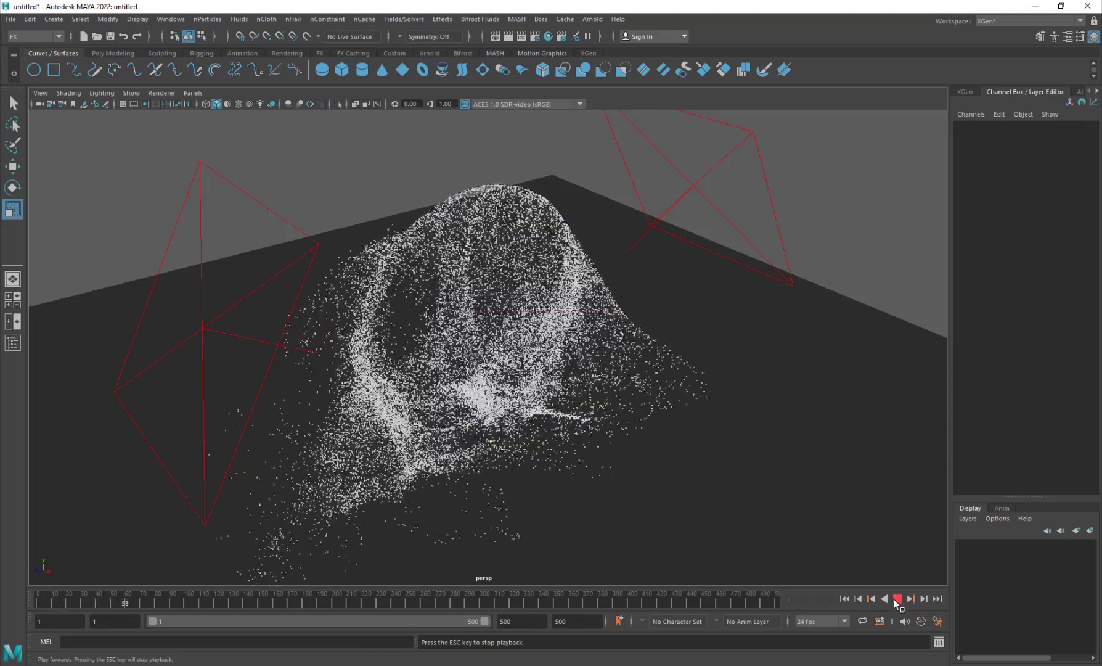
{"action": "left_click", "coordinate": [897, 598]}
{"action": "left_click_drag", "start_coordinate": [612, 535], "coordinate": [495, 491], "text": "alt"}
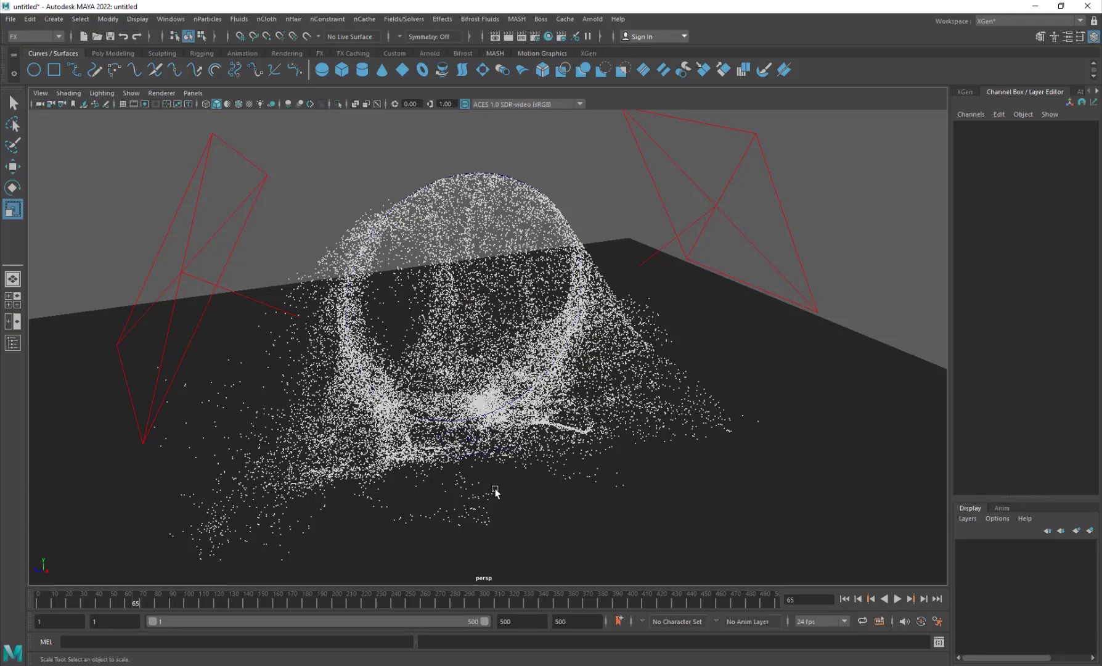
{"action": "left_click_drag", "start_coordinate": [485, 436], "coordinate": [381, 408], "text": "alt"}
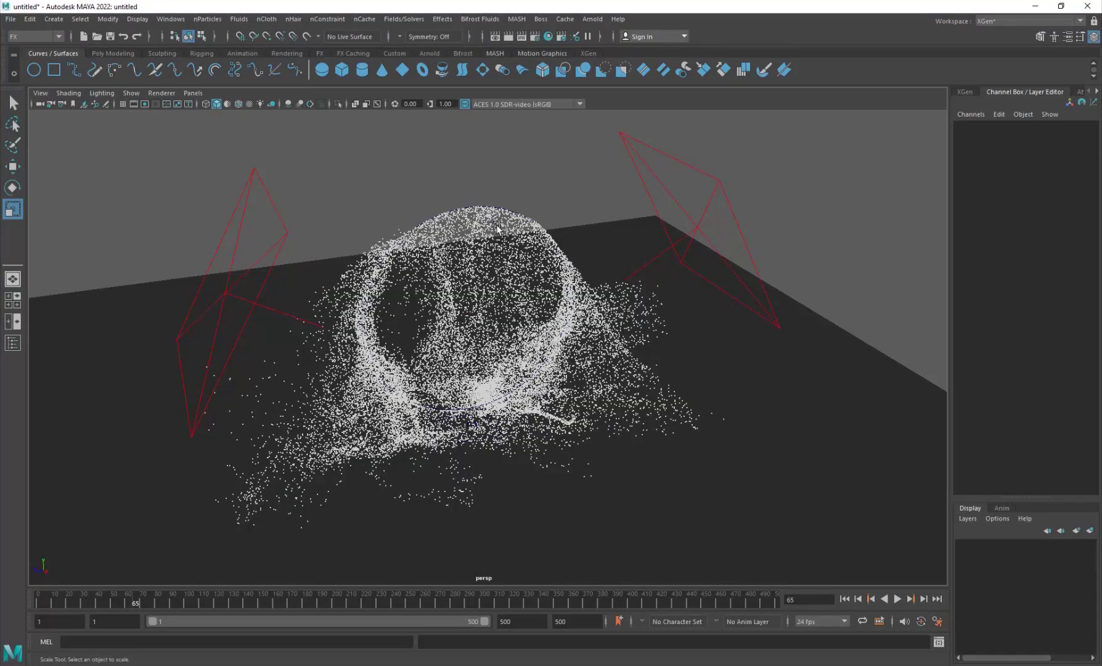
{"action": "left_click_drag", "start_coordinate": [425, 445], "coordinate": [440, 434], "text": "alt"}
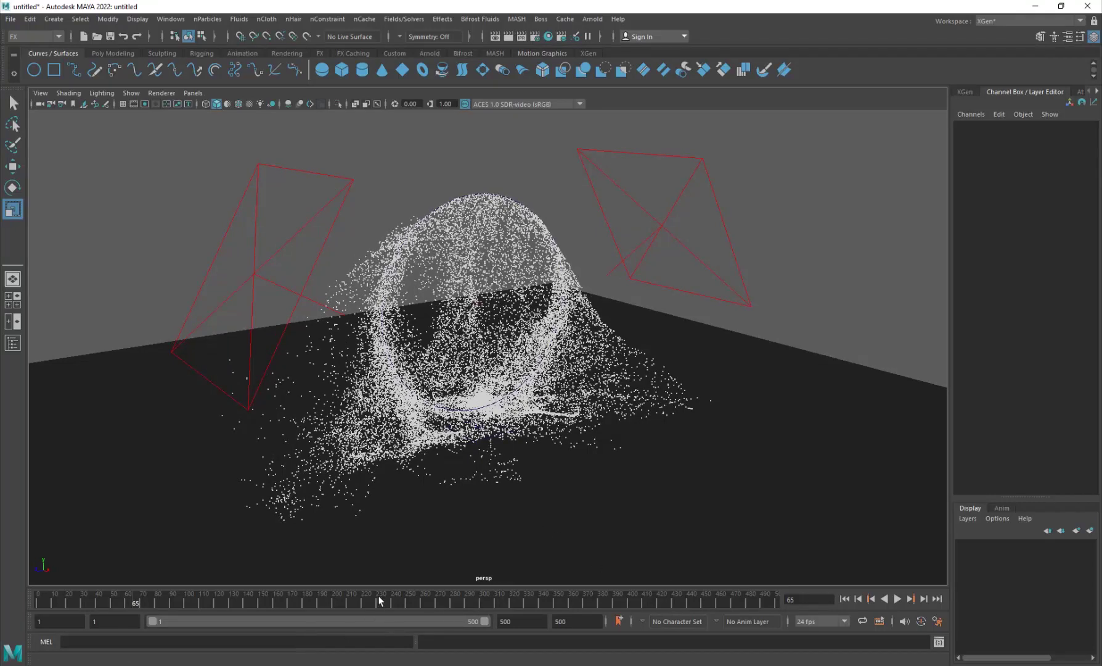
Step: Set both the playback end and animation end frames to 300
{"action": "left_click", "coordinate": [525, 623]}
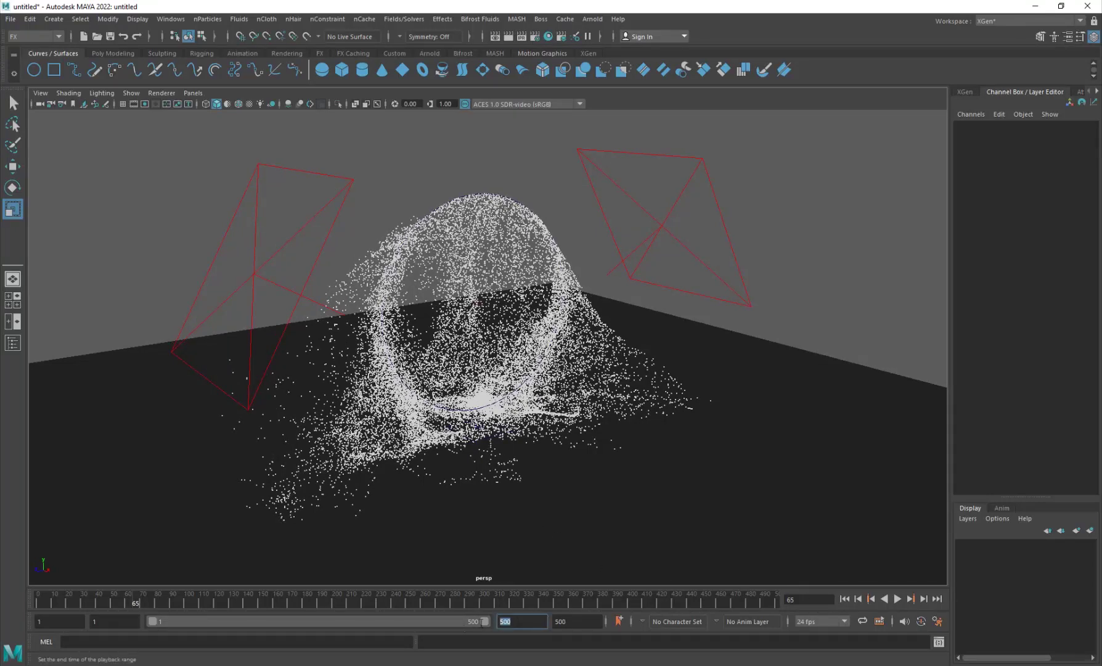
{"action": "type", "text": "300"}
{"action": "key", "text": "Return"}
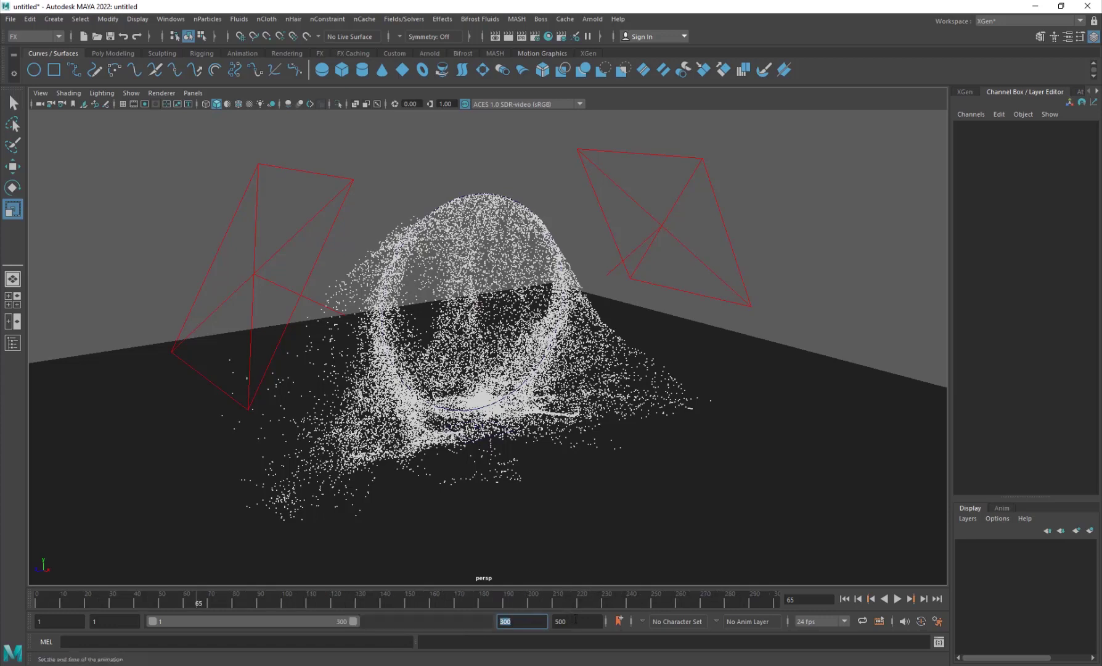
{"action": "key", "text": "Tab"}
{"action": "type", "text": "300"}
{"action": "key", "text": "Return"}
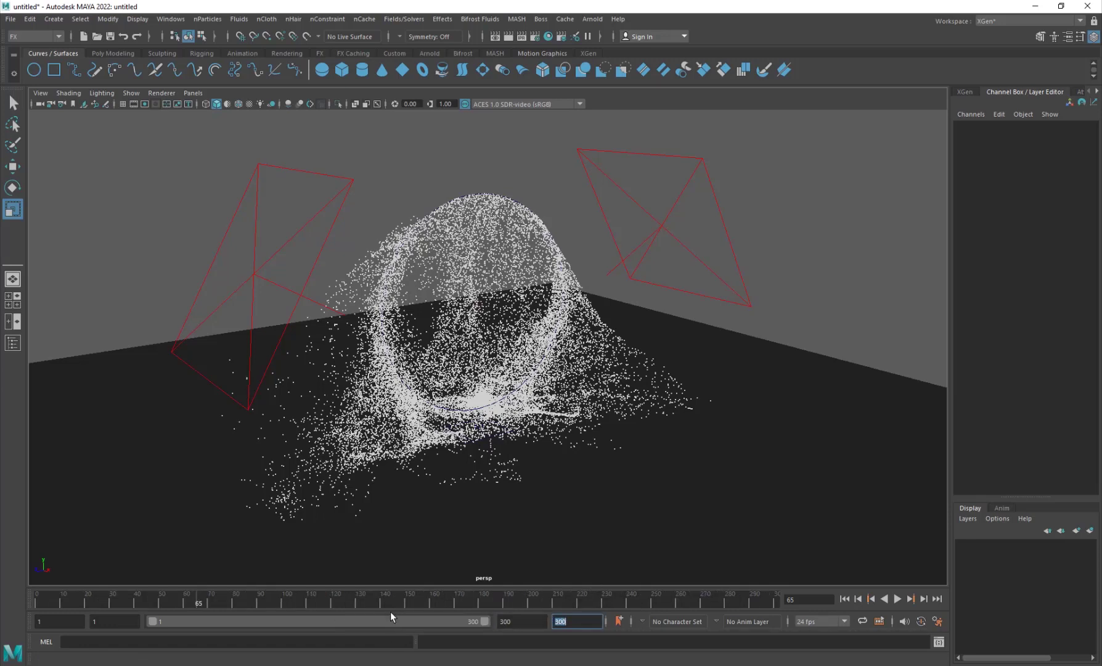
Step: Rewind to frame 1 and replay the simulation over the 300-frame range
{"action": "left_click", "coordinate": [451, 597]}
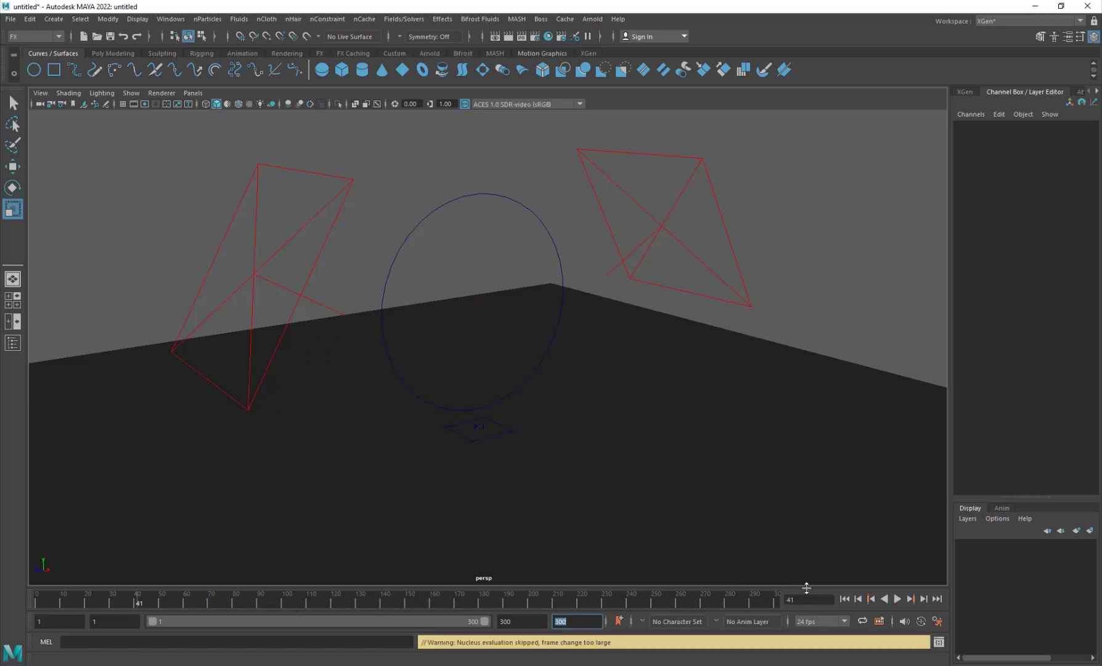
{"action": "left_click", "coordinate": [844, 599]}
{"action": "left_click", "coordinate": [897, 598]}
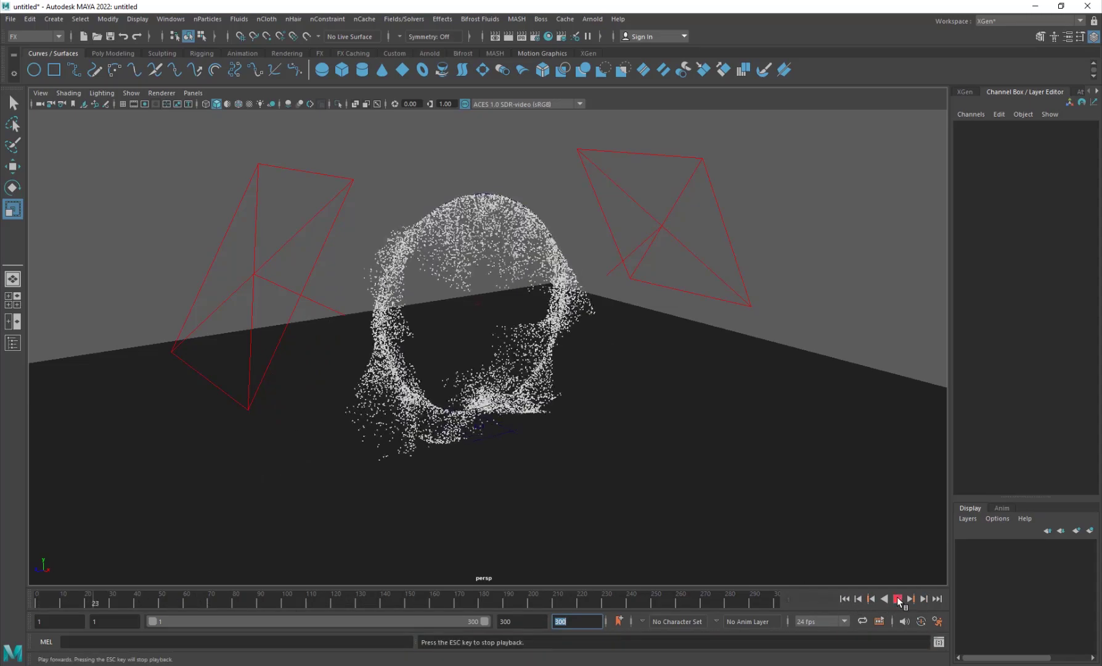
{"action": "left_click", "coordinate": [536, 38]}
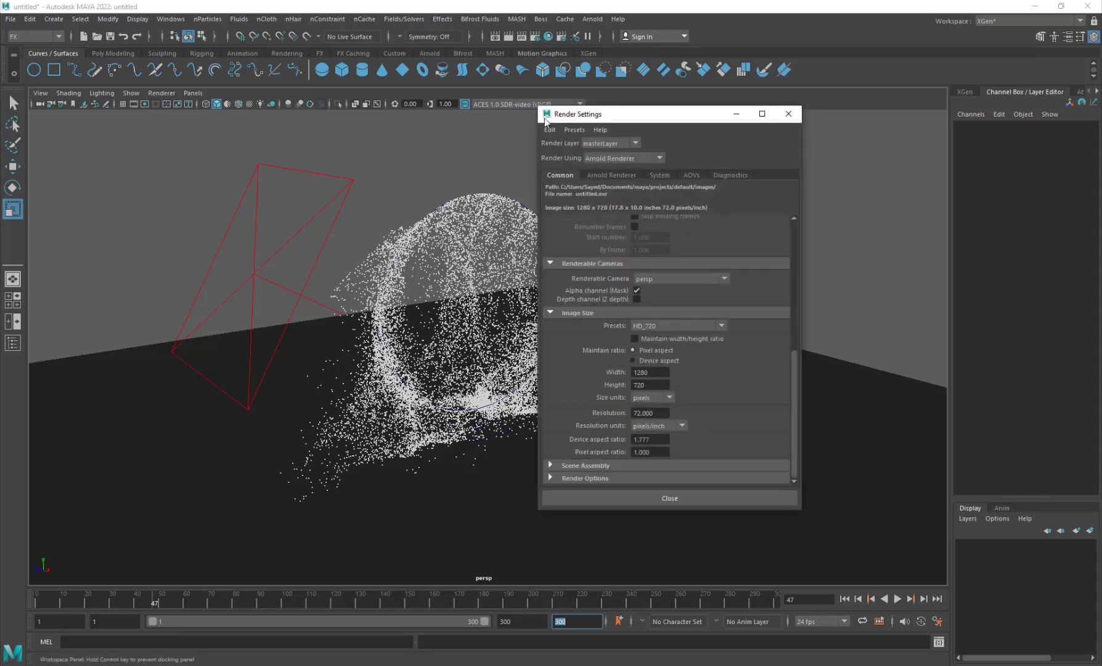
Step: Keep Arnold Renderer and change the output image format from exr to jpeg
{"action": "left_click", "coordinate": [433, 144]}
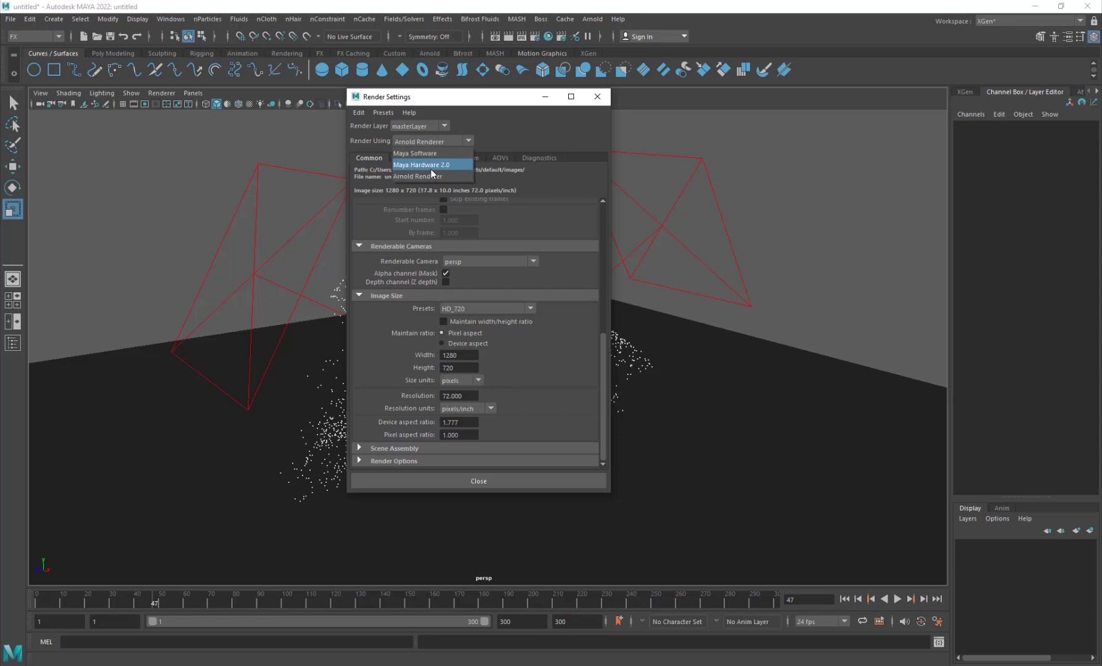
{"action": "left_click", "coordinate": [431, 176]}
{"action": "left_click_drag", "start_coordinate": [417, 96], "coordinate": [312, 99]}
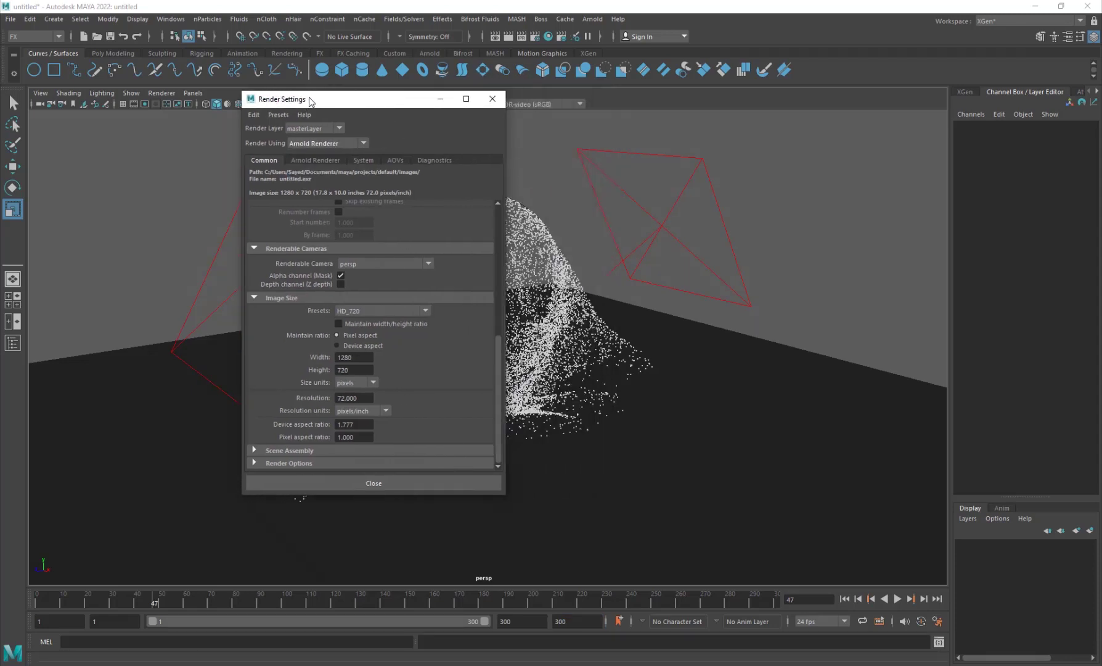
{"action": "scroll", "coordinate": [299, 330], "scroll_direction": "up", "scroll_amount": 8}
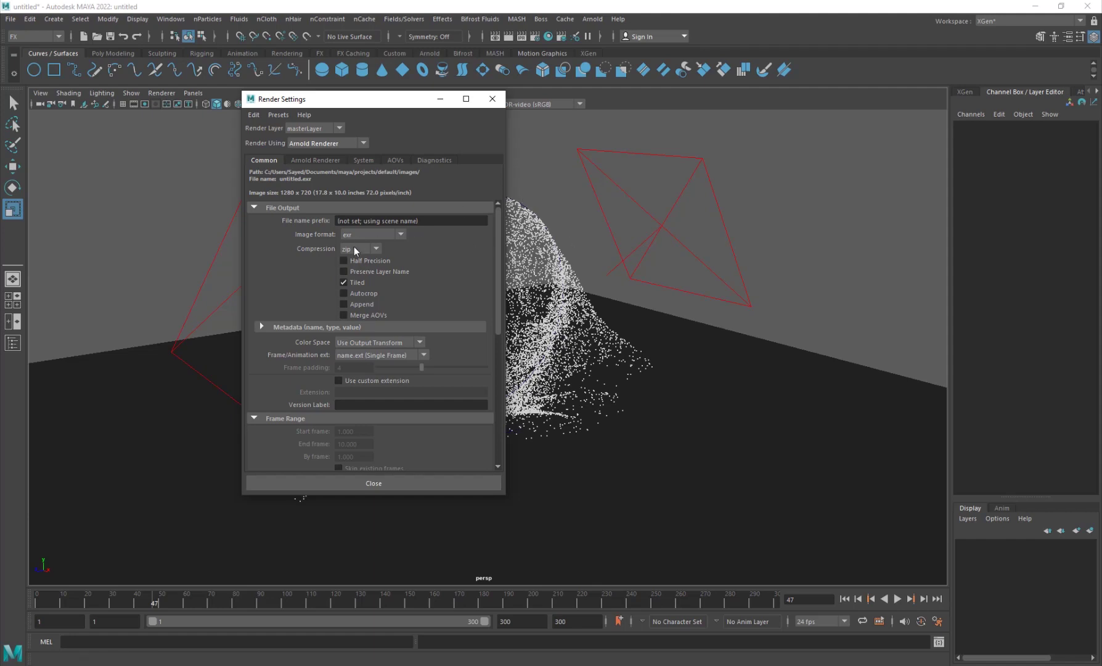
{"action": "left_click", "coordinate": [363, 234]}
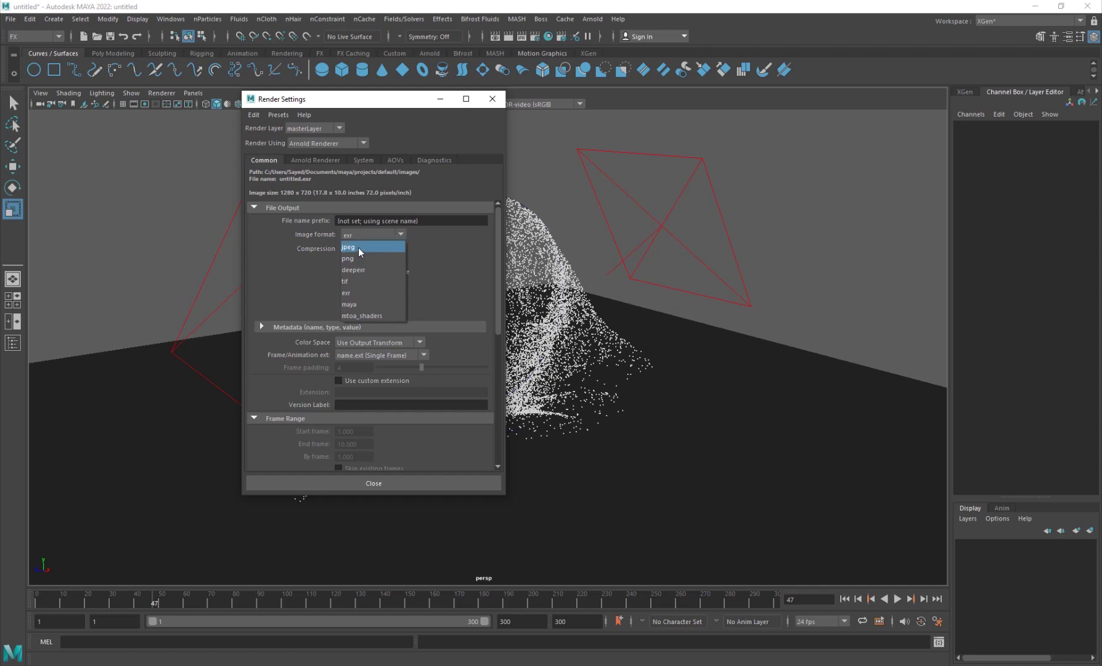
{"action": "left_click", "coordinate": [359, 247]}
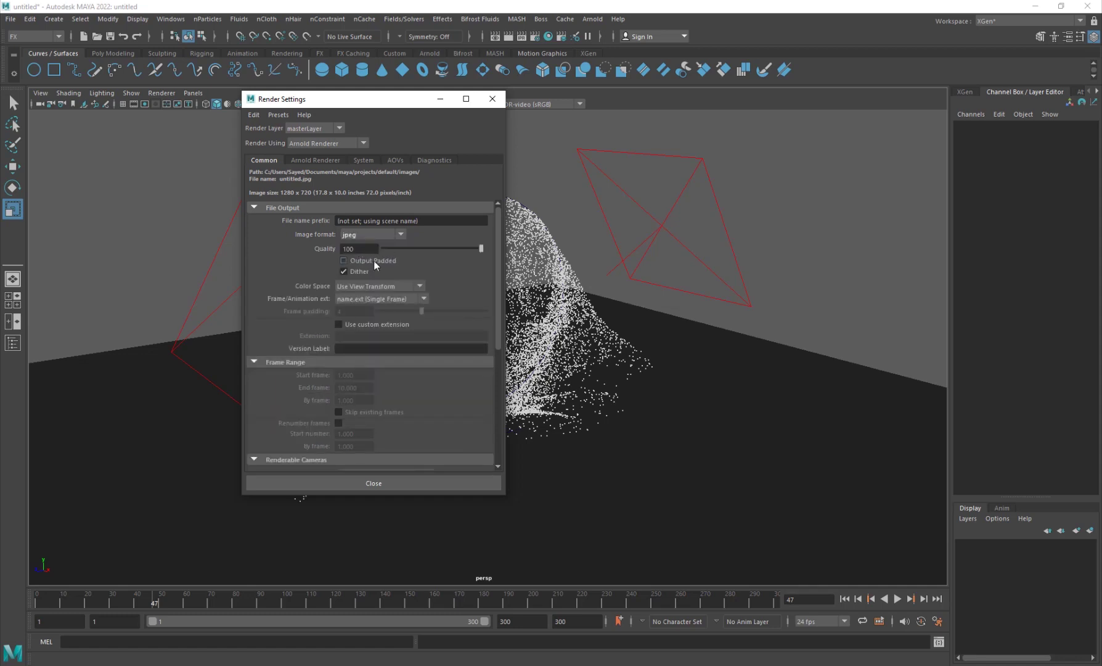
{"action": "scroll", "coordinate": [285, 293], "scroll_direction": "down", "scroll_amount": 4}
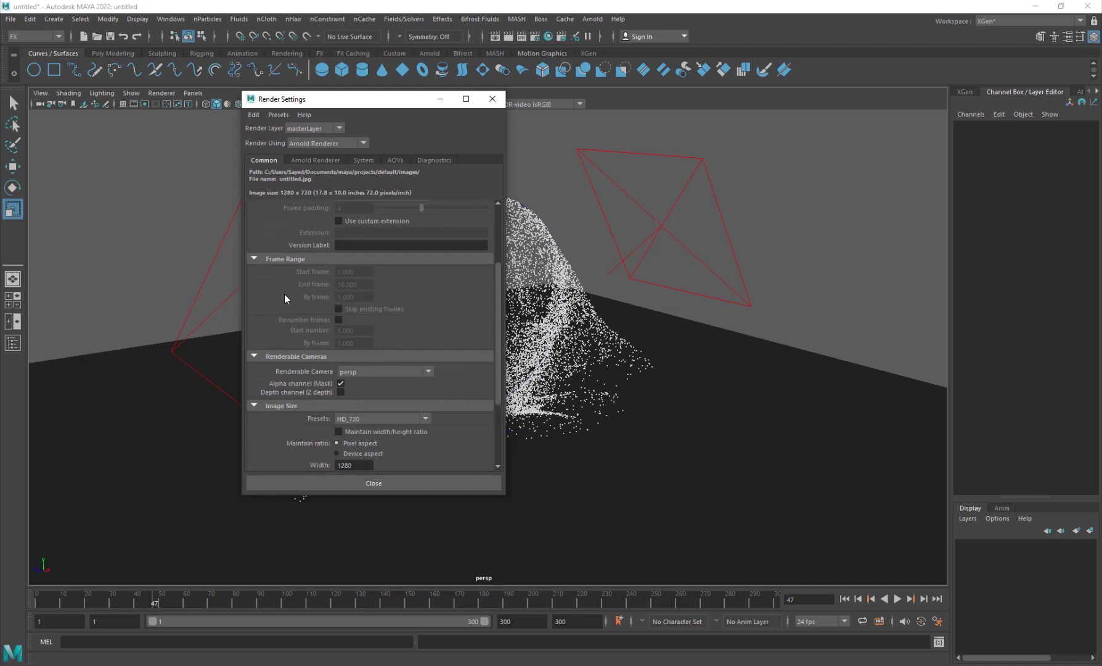
{"action": "scroll", "coordinate": [284, 293], "scroll_direction": "up", "scroll_amount": 2}
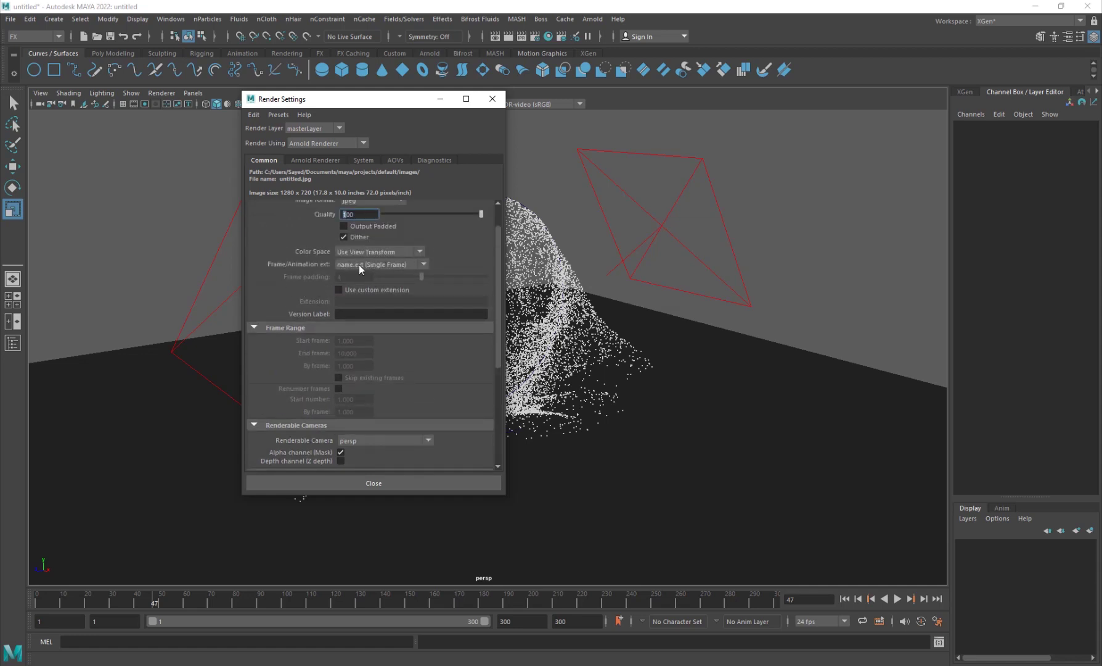
{"action": "scroll", "coordinate": [322, 319], "scroll_direction": "down", "scroll_amount": 2}
{"action": "scroll", "coordinate": [322, 319], "scroll_direction": "up", "scroll_amount": 3}
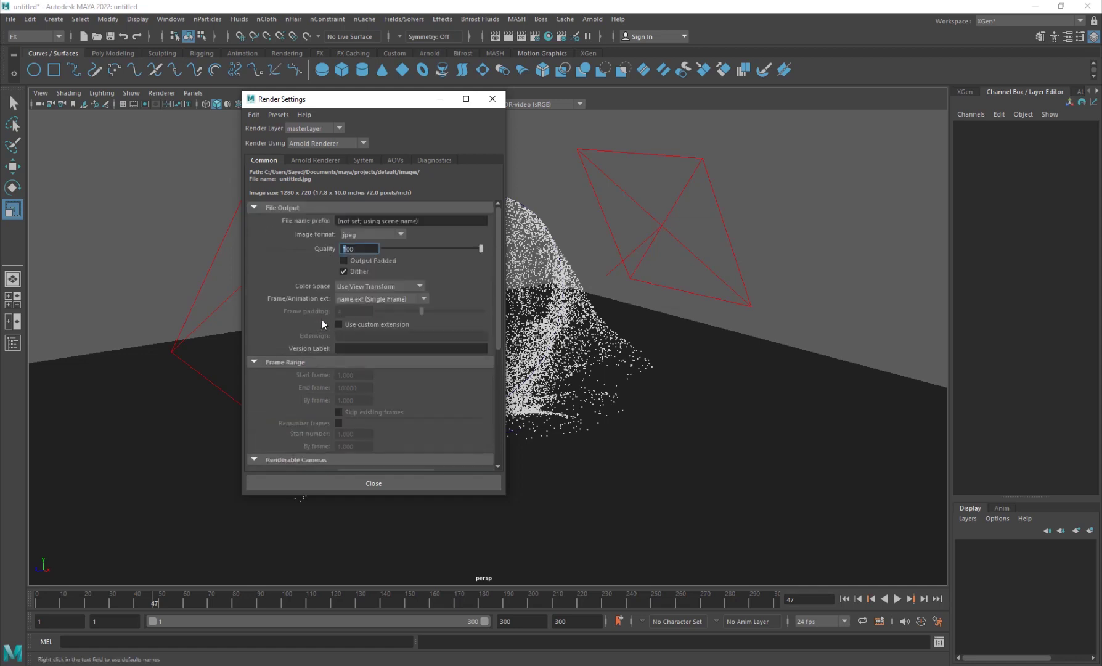
{"action": "left_click", "coordinate": [371, 299]}
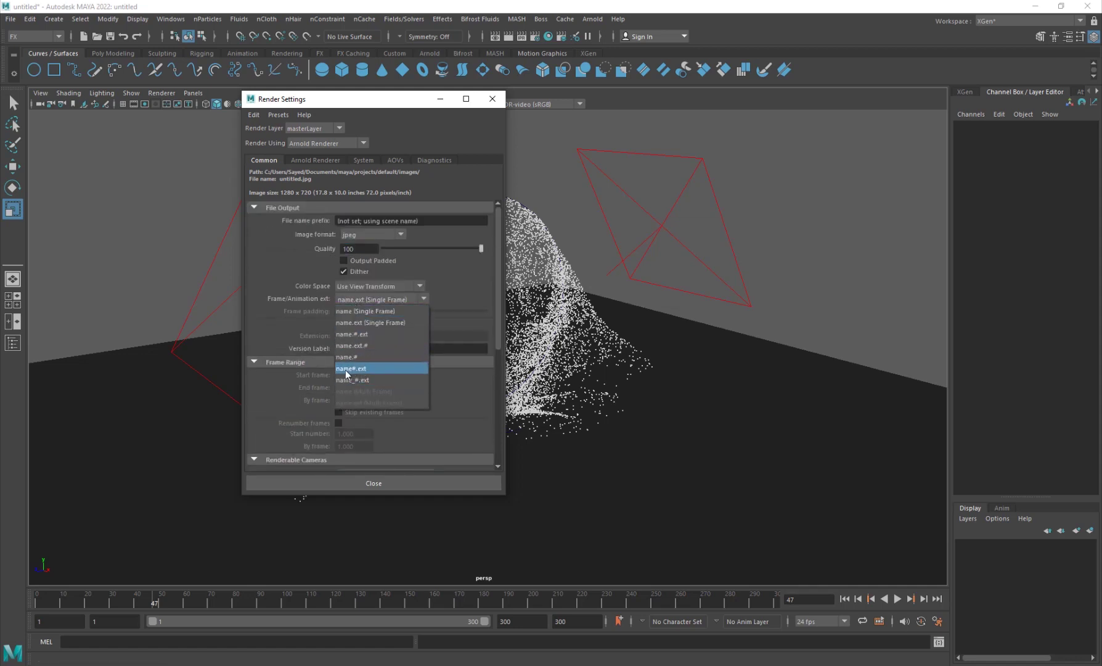
Step: Set Frame/Animation ext to name#.ext numbered file naming
{"action": "left_click", "coordinate": [354, 369]}
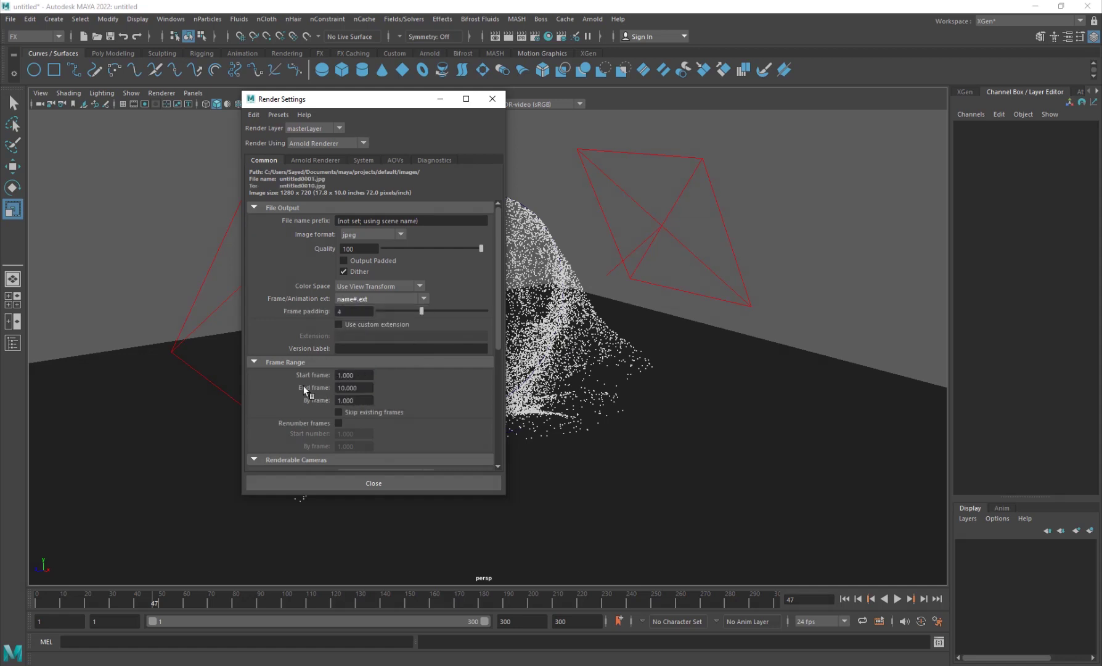
{"action": "scroll", "coordinate": [305, 373], "scroll_direction": "down", "scroll_amount": 2}
{"action": "left_click", "coordinate": [351, 264]}
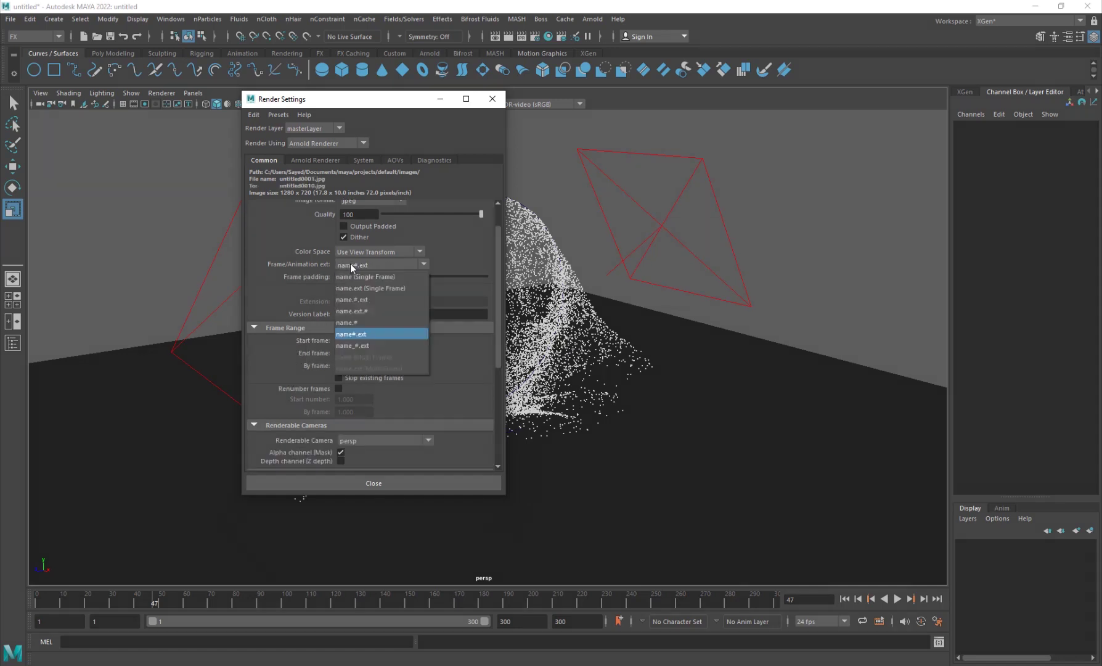
{"action": "left_click", "coordinate": [356, 278]}
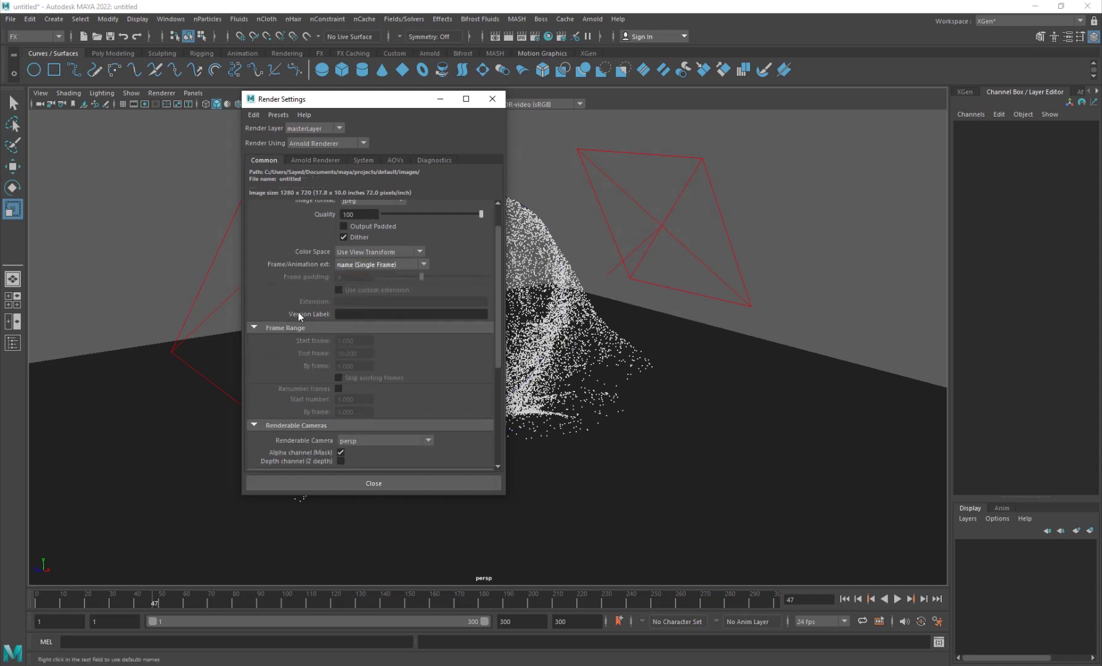
{"action": "left_click", "coordinate": [343, 266]}
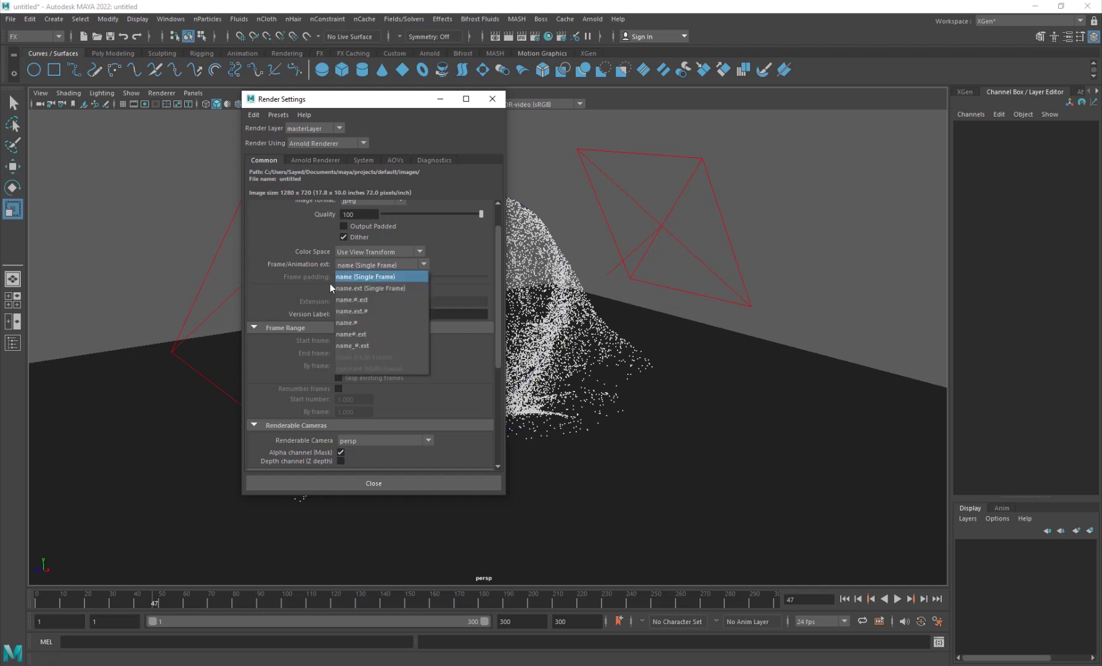
{"action": "left_click", "coordinate": [367, 334]}
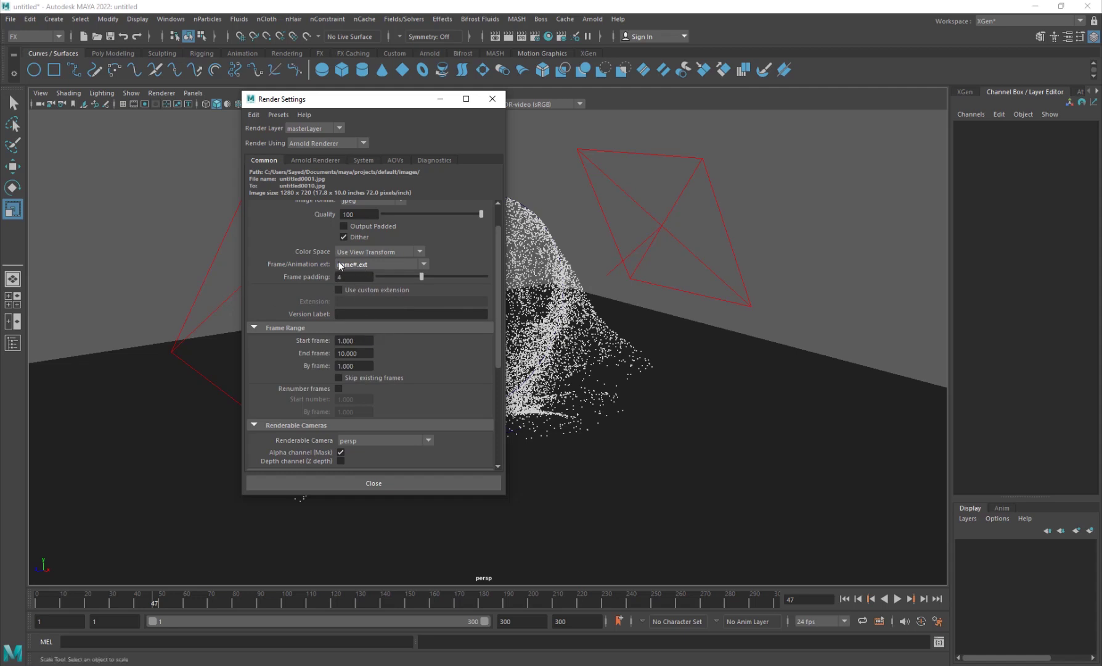
Step: Set the render frame range to start 1, end 300
{"action": "scroll", "coordinate": [304, 336], "scroll_direction": "down", "scroll_amount": 3}
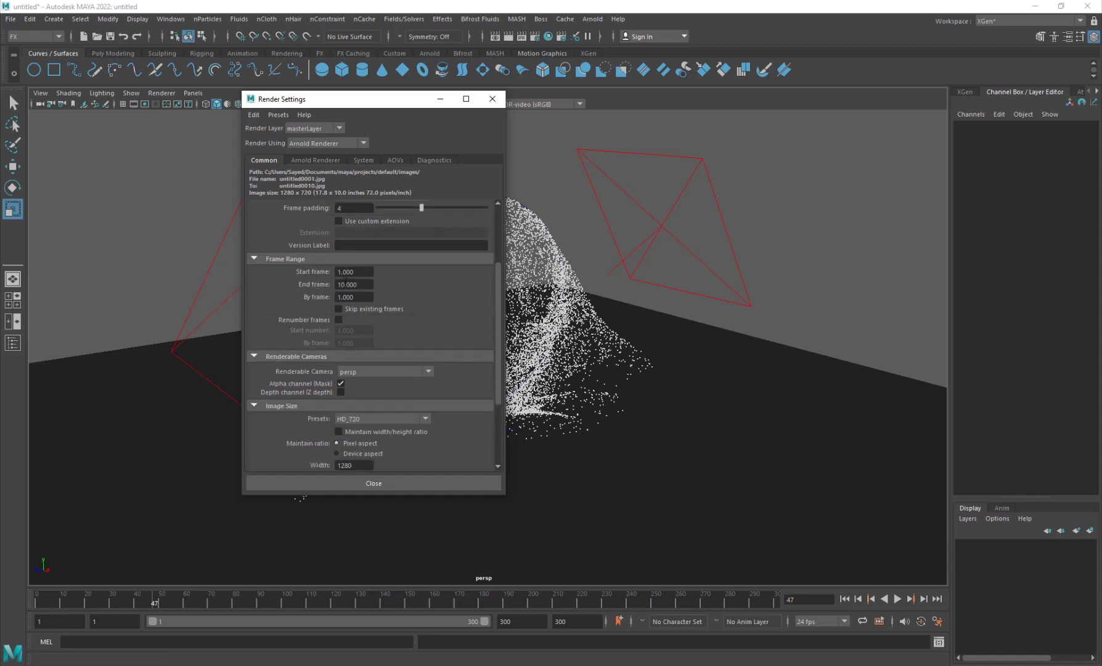
{"action": "left_click", "coordinate": [352, 272]}
{"action": "left_click", "coordinate": [363, 286]}
{"action": "type", "text": "300"}
{"action": "key", "text": "Return"}
{"action": "left_click", "coordinate": [354, 297]}
Step: Keep persp as the renderable camera and HD_720 as the image size
{"action": "scroll", "coordinate": [305, 314], "scroll_direction": "down", "scroll_amount": 3}
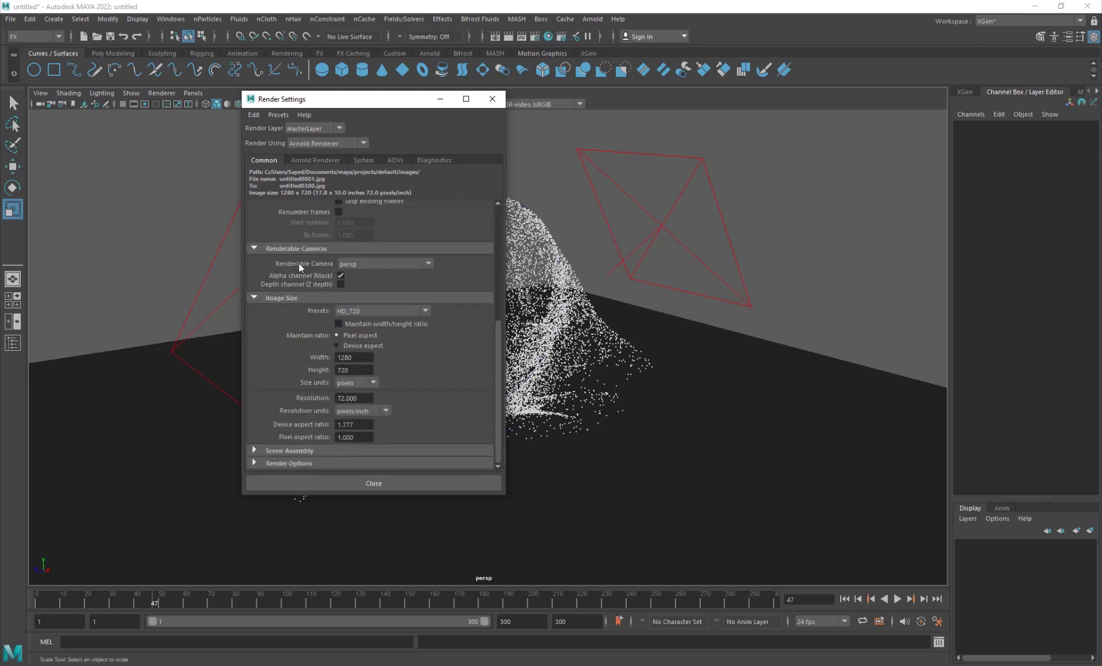
{"action": "left_click", "coordinate": [371, 267]}
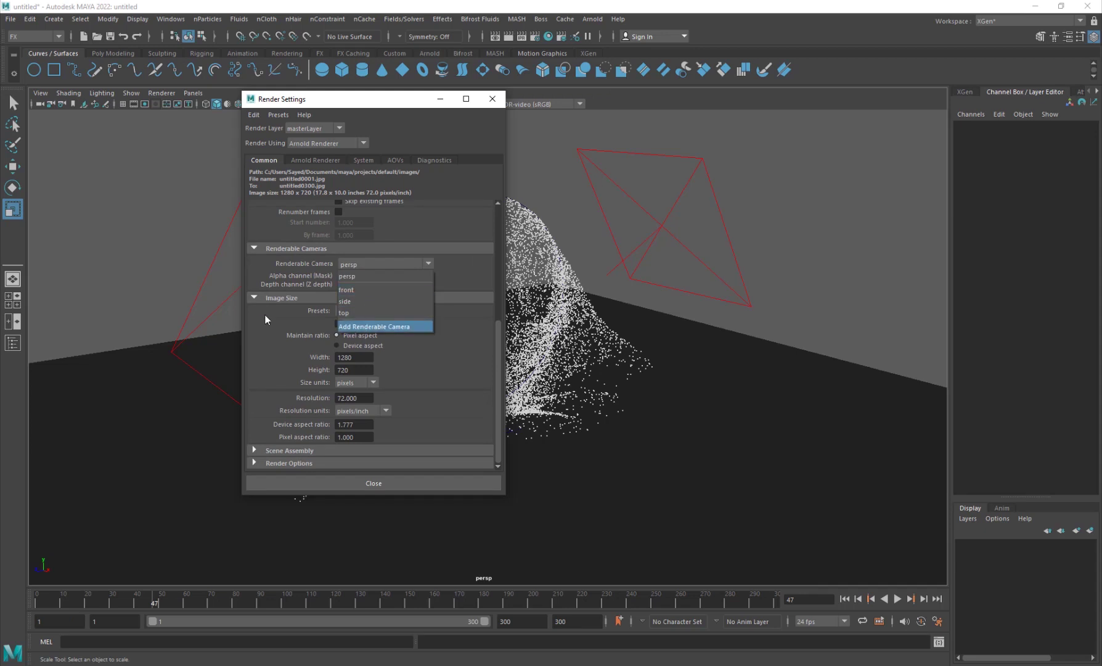
{"action": "left_click", "coordinate": [337, 281]}
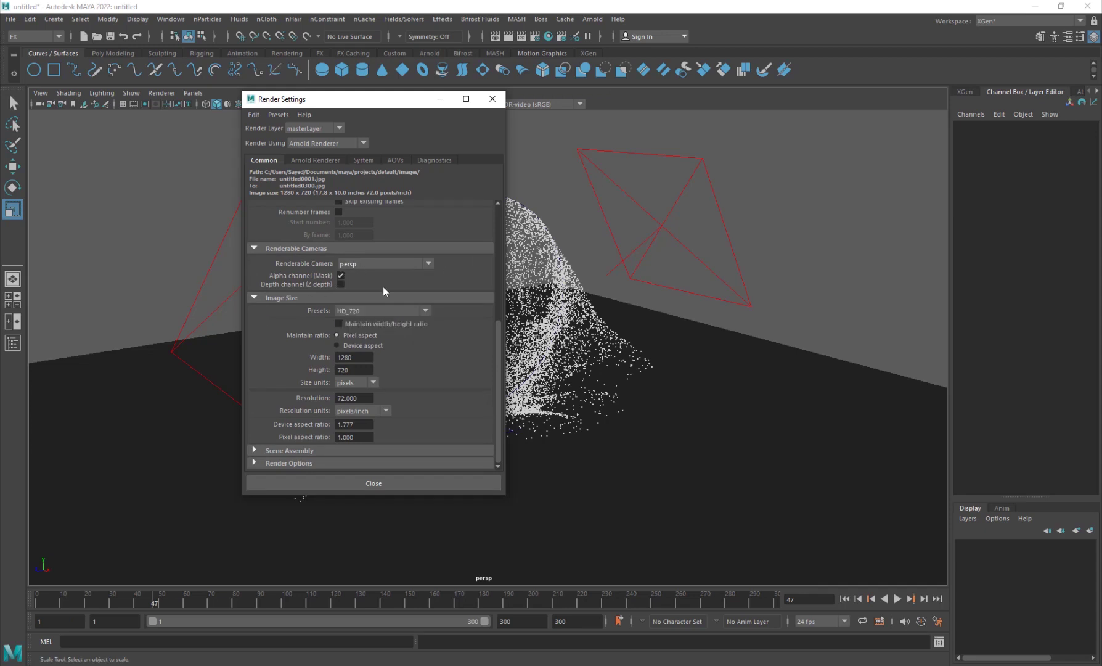
{"action": "left_click", "coordinate": [342, 311]}
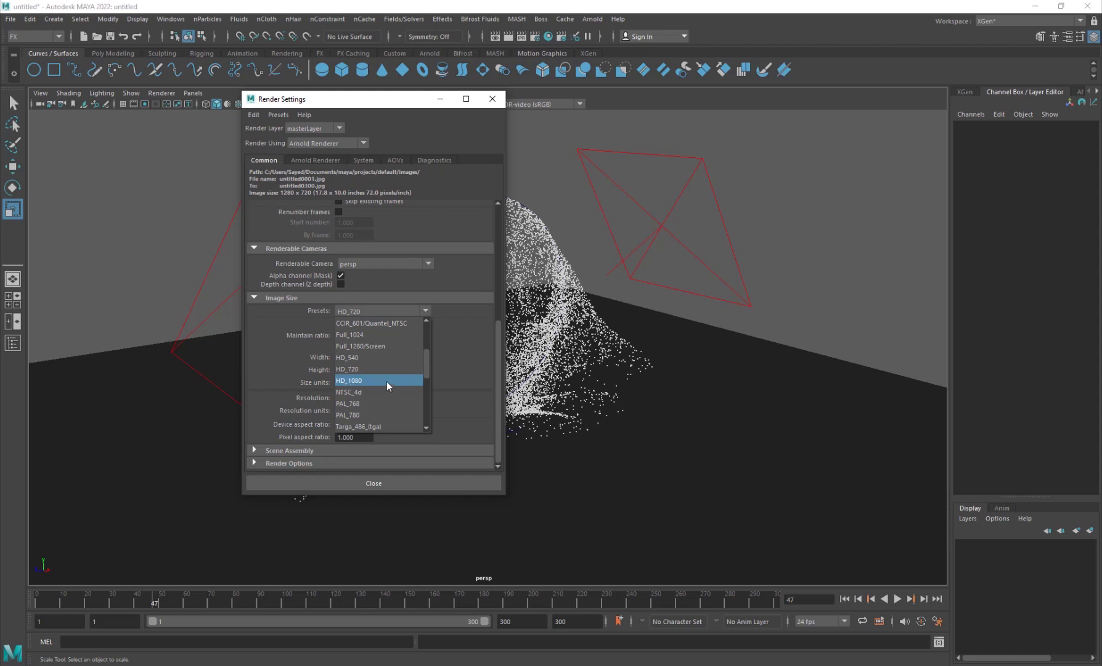
{"action": "left_click", "coordinate": [357, 368]}
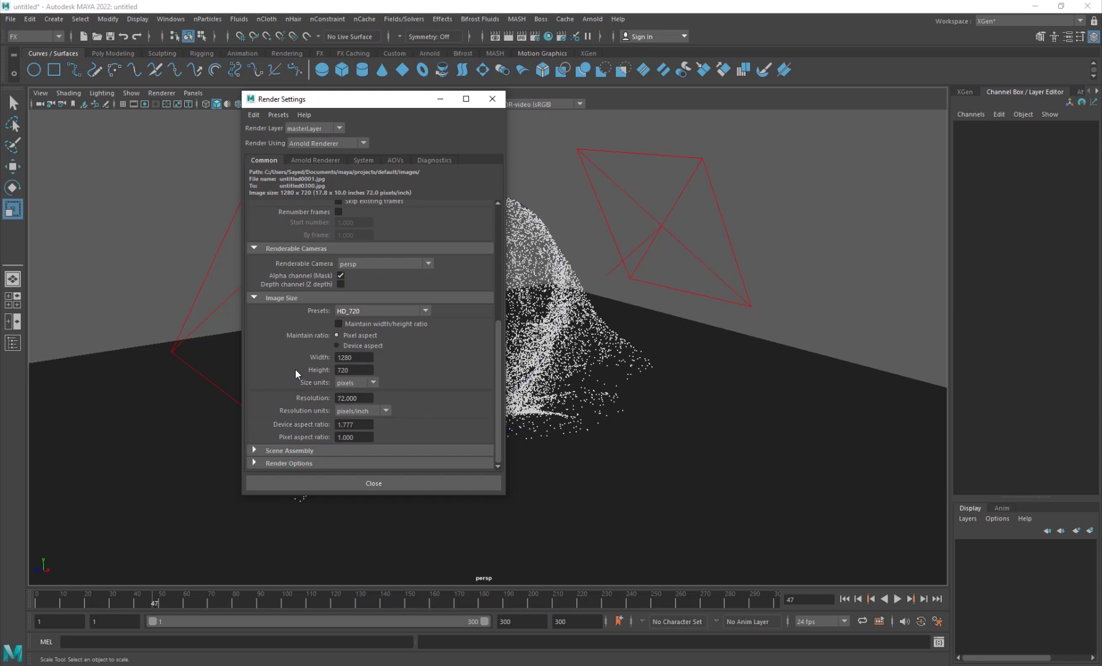
{"action": "left_click_drag", "start_coordinate": [498, 373], "coordinate": [336, 180]}
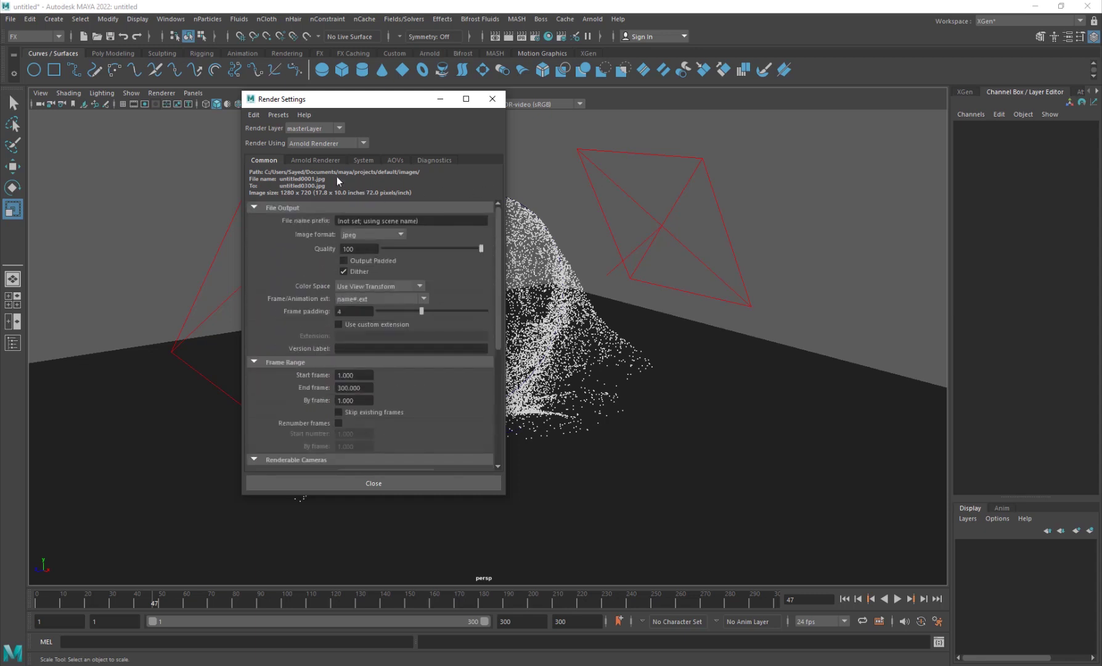
Step: Set Arnold Camera (AA) samples to 4 and Diffuse to 3, then close Render Settings
{"action": "left_click", "coordinate": [317, 160]}
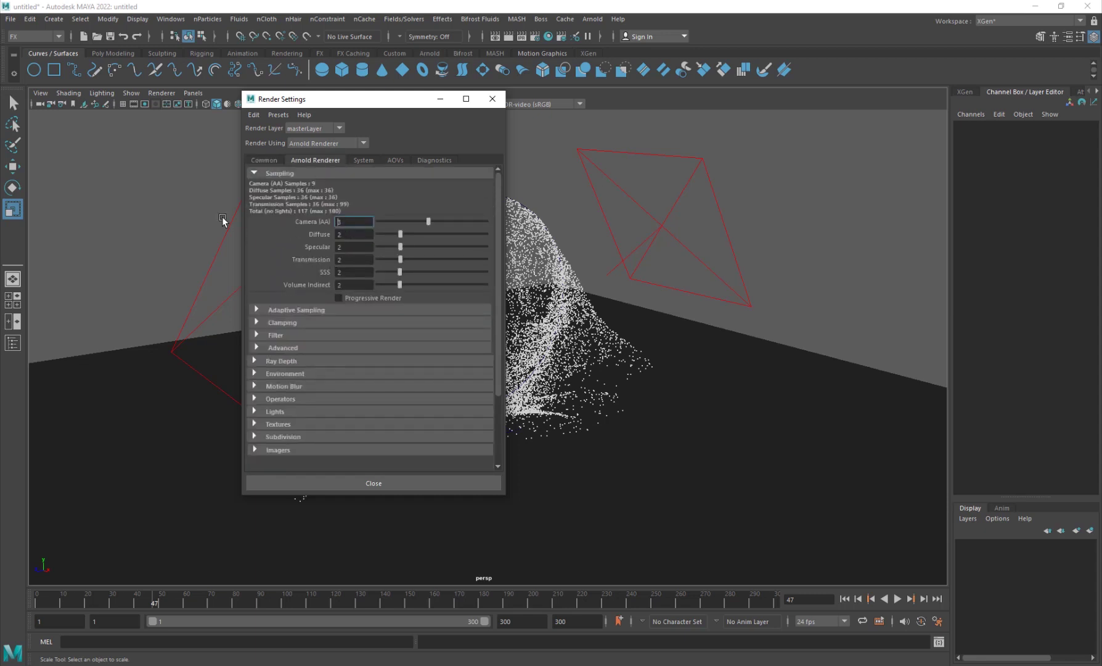
{"action": "type", "text": "4"}
{"action": "key", "text": "Tab"}
{"action": "type", "text": "3"}
{"action": "key", "text": "Return"}
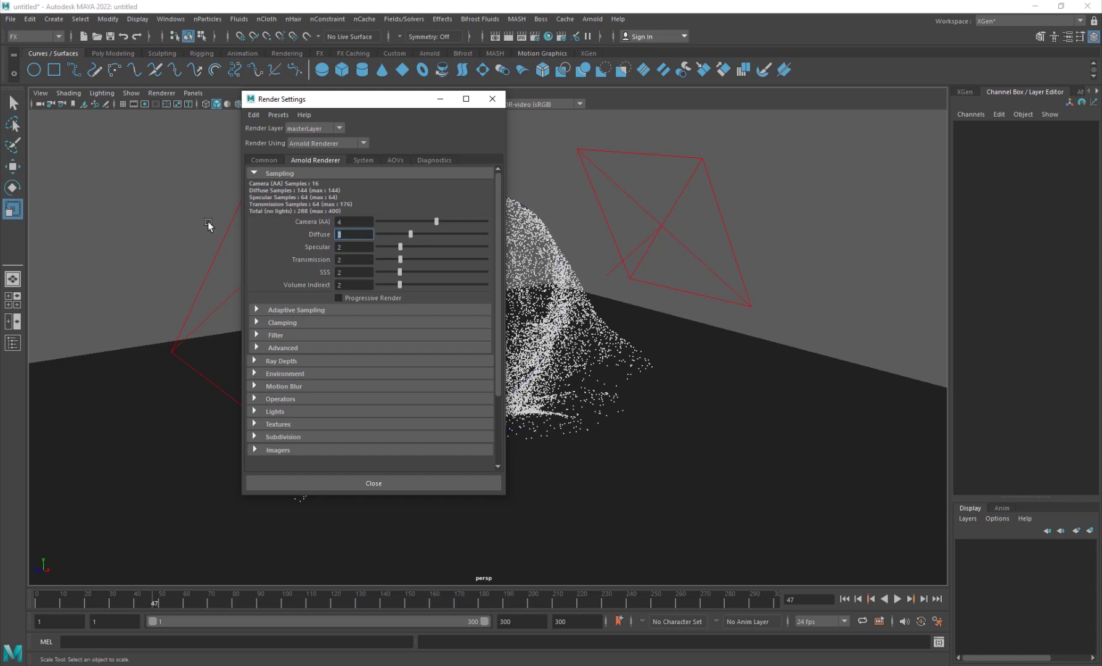
{"action": "left_click", "coordinate": [263, 159]}
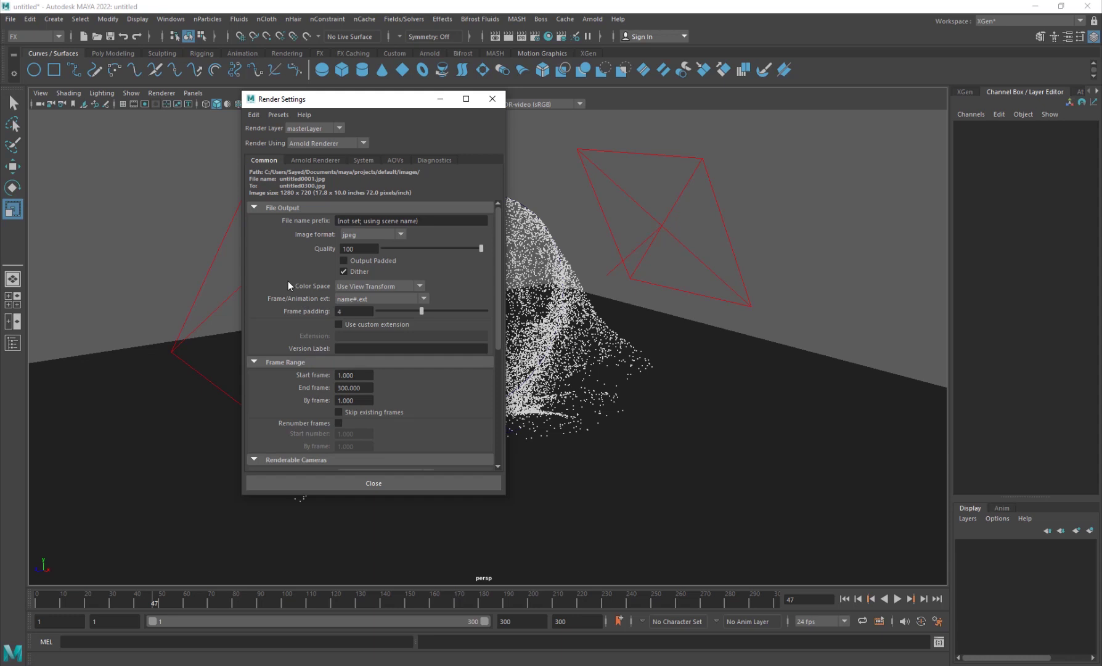
{"action": "left_click", "coordinate": [493, 98]}
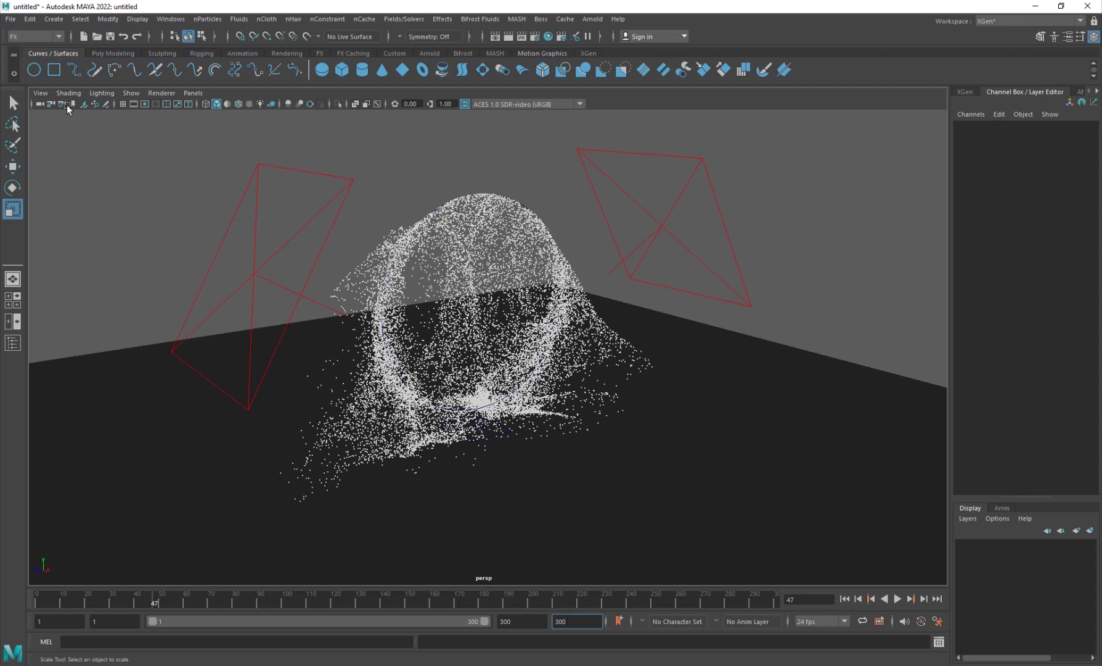
Step: Open the status-line menu-set list, currently showing FX
{"action": "left_click", "coordinate": [31, 39]}
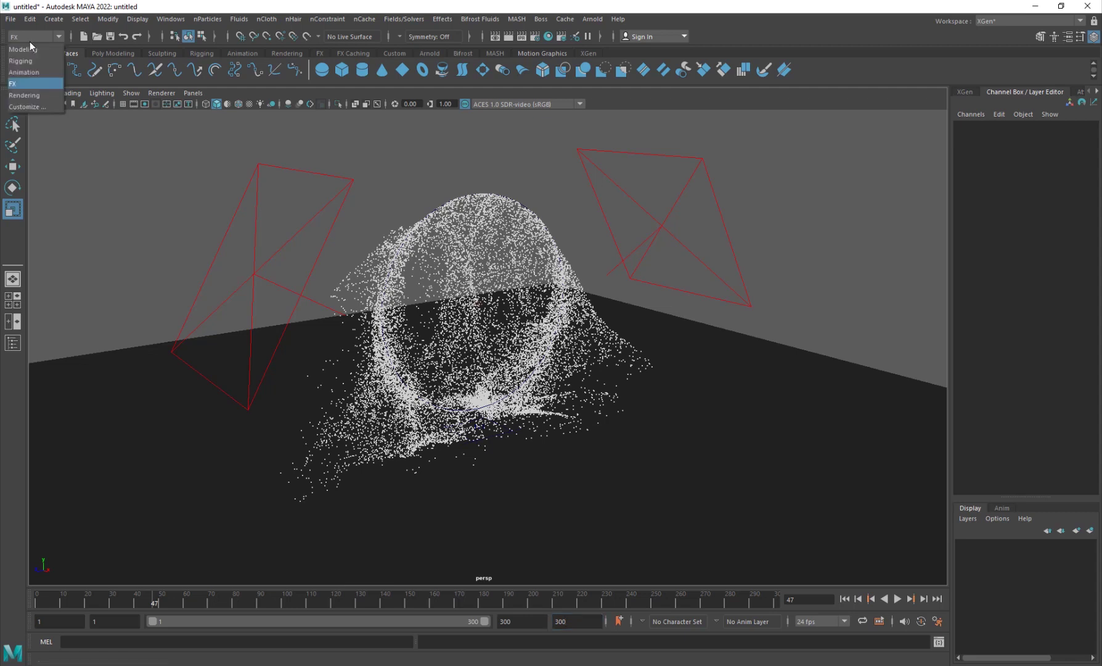
Step: Choose the Rendering menu set and open Render Sequence options with persp as camera
{"action": "left_click", "coordinate": [34, 96]}
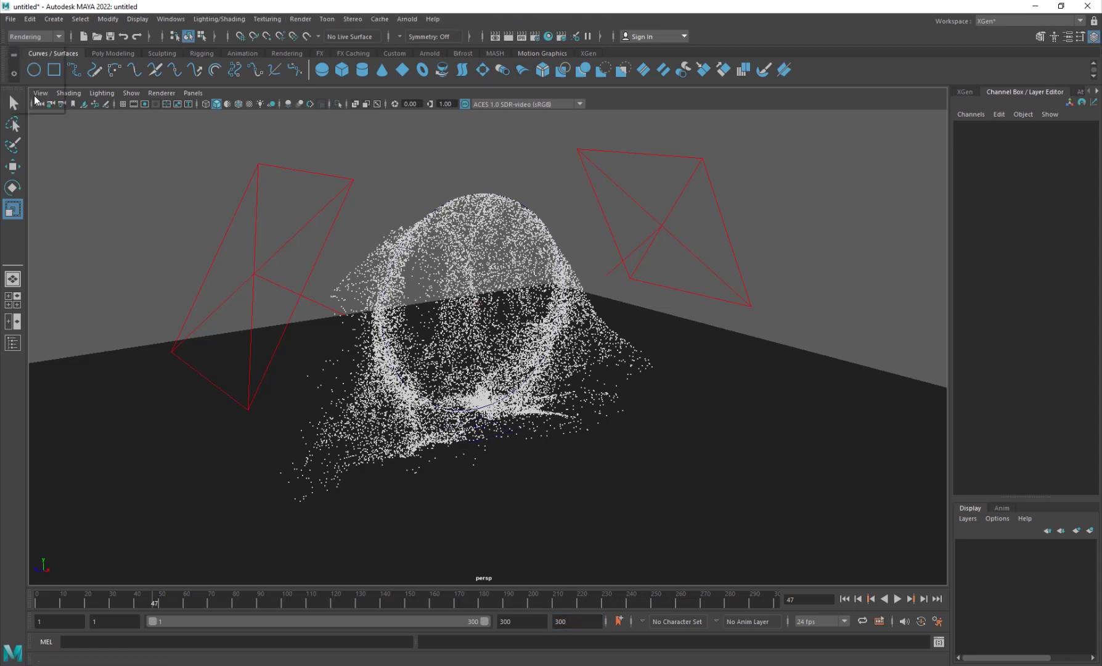
{"action": "left_click", "coordinate": [293, 19]}
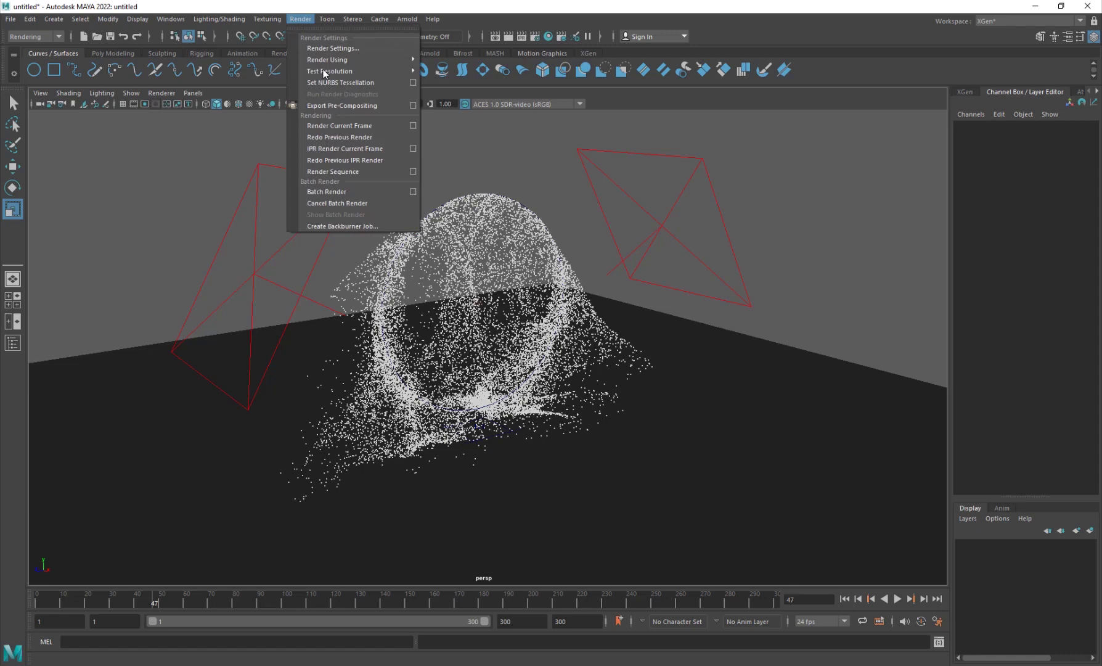
{"action": "left_click", "coordinate": [416, 171]}
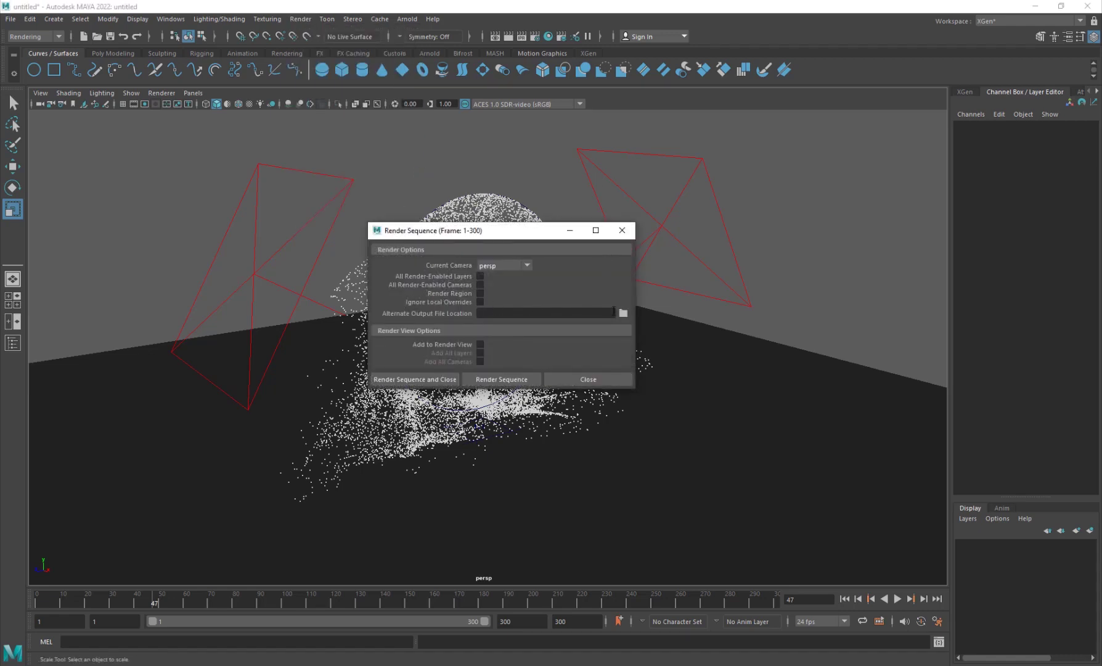
{"action": "left_click", "coordinate": [502, 266]}
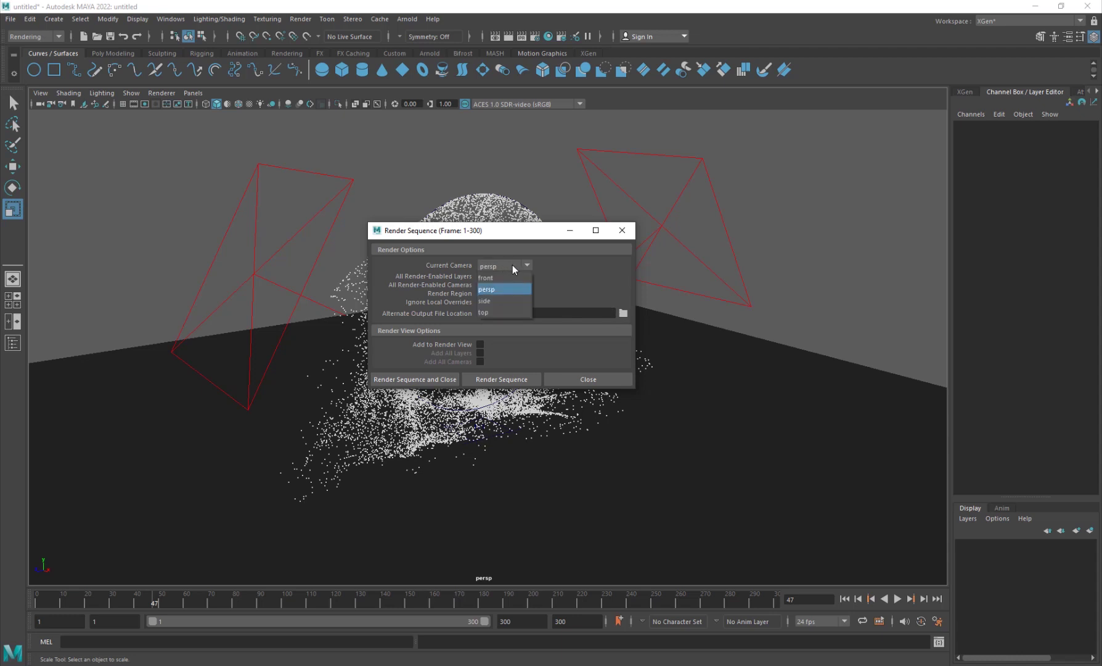
{"action": "left_click", "coordinate": [554, 278]}
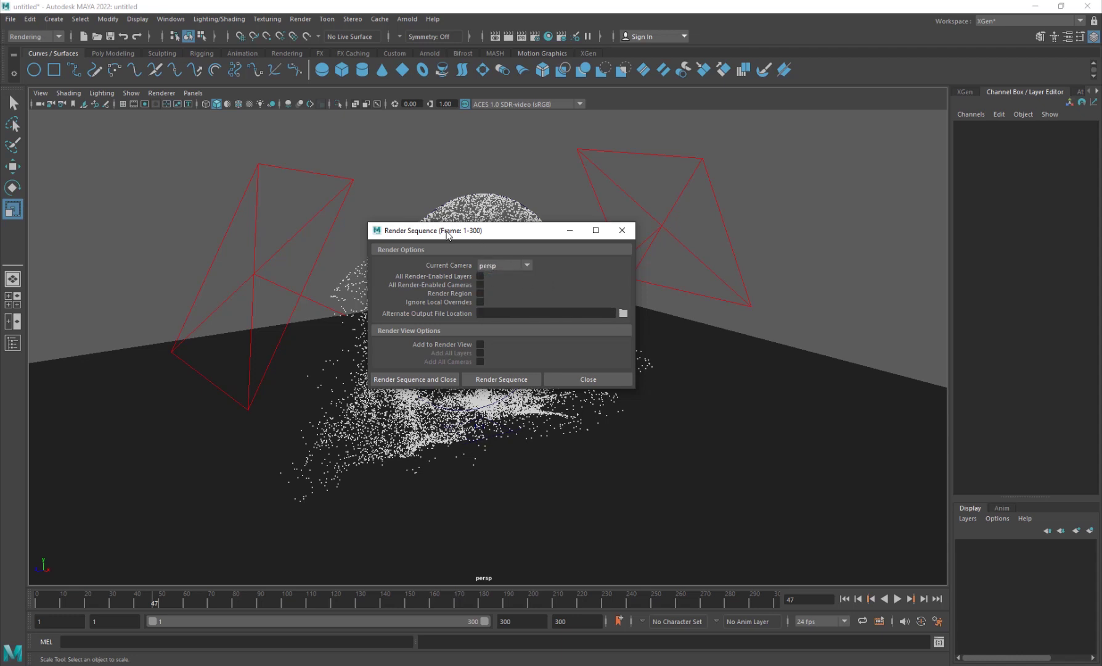
Step: Set the alternate output location to a new 'Render' folder inside images
{"action": "left_click", "coordinate": [624, 314]}
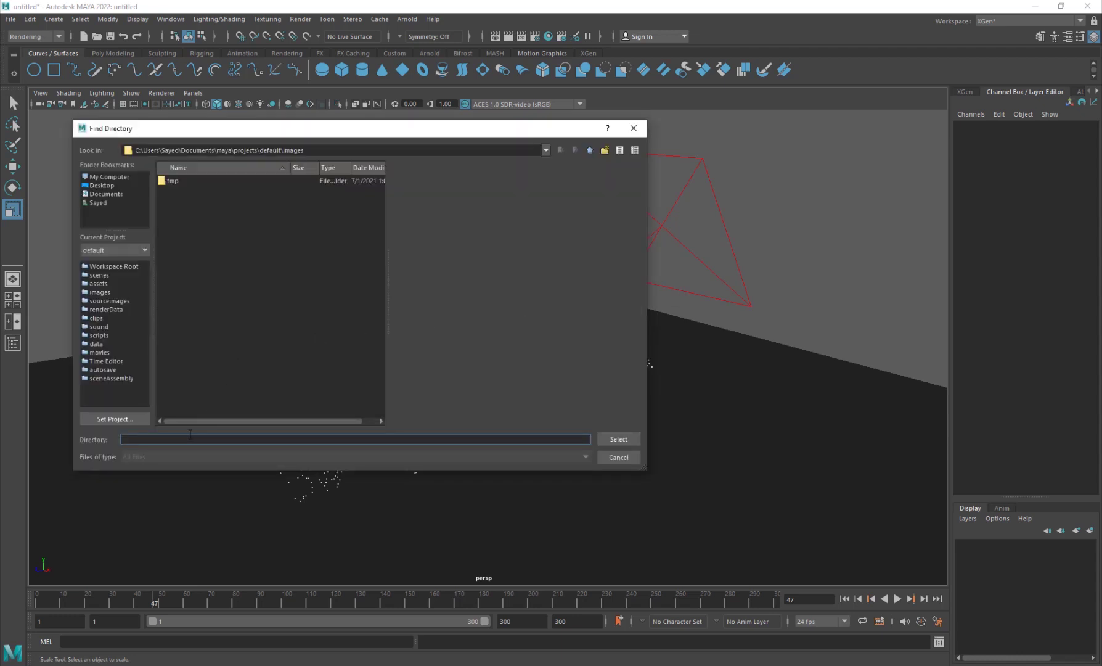
{"action": "left_click", "coordinate": [606, 150]}
{"action": "type", "text": "Render"}
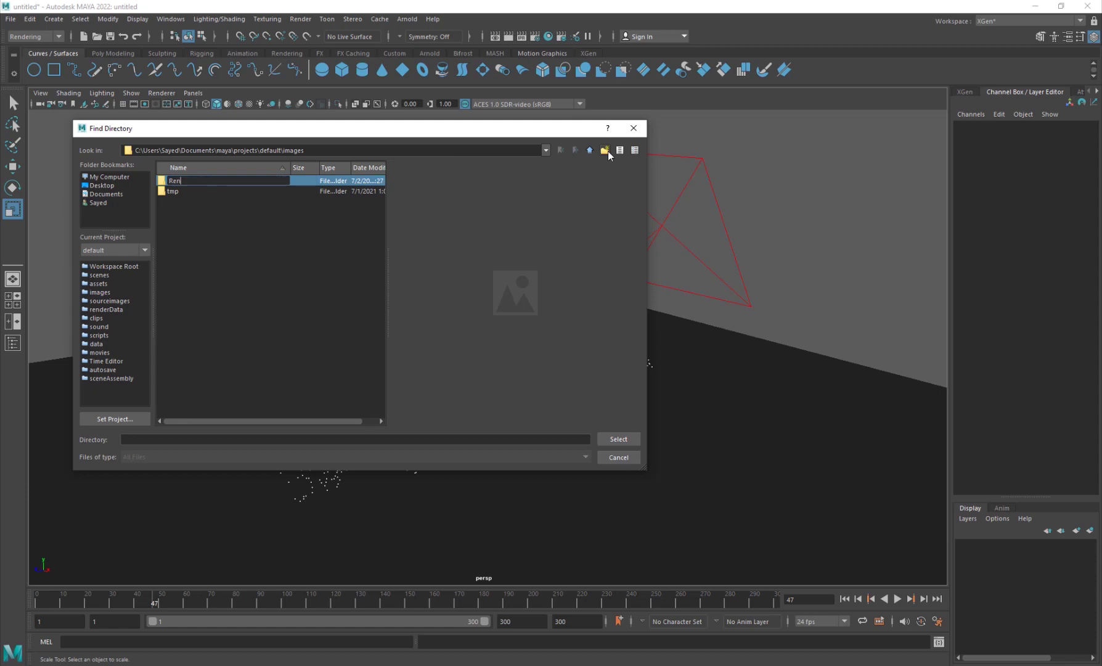
{"action": "key", "text": "Return"}
{"action": "key", "text": "Return"}
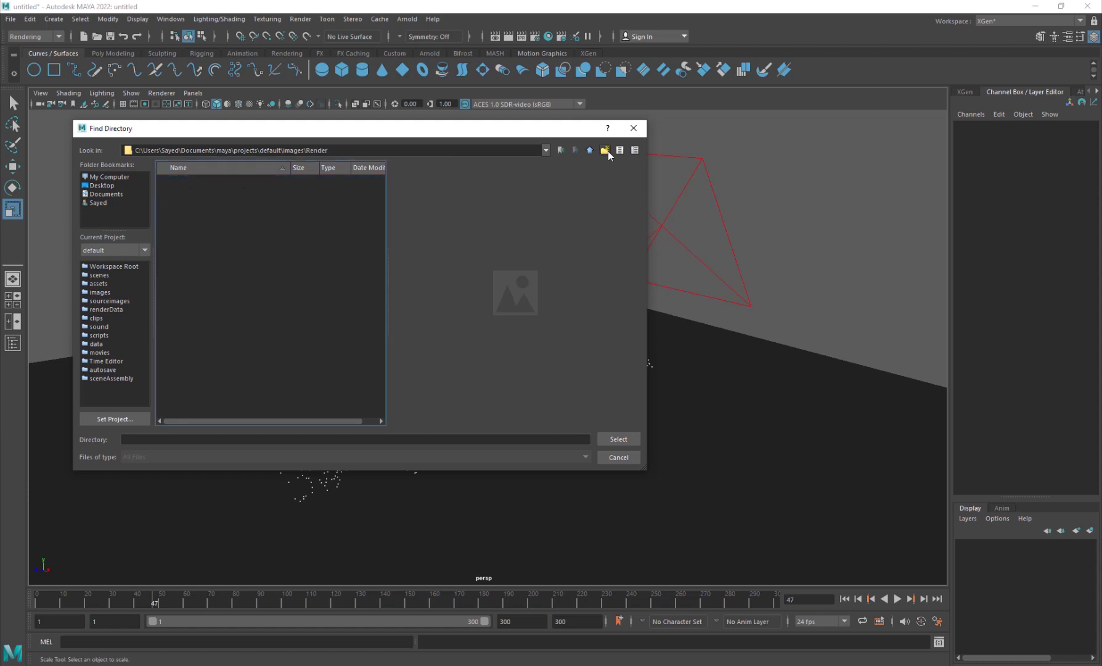
{"action": "left_click", "coordinate": [617, 439]}
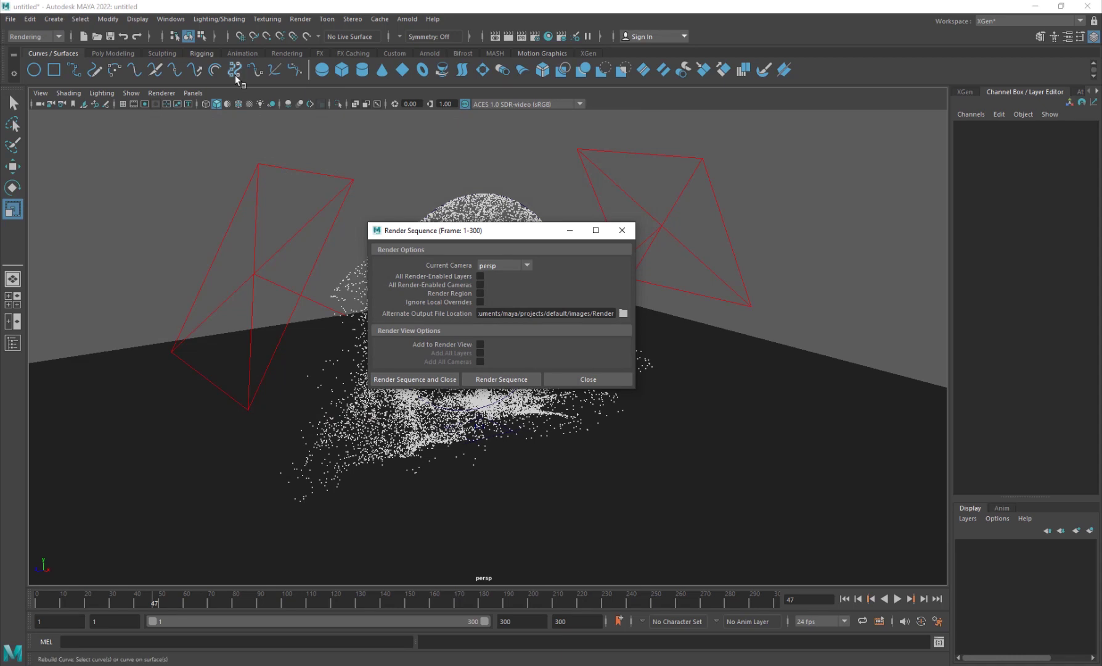
Step: Render the 1–300 frame sequence from persp into the Render folder
{"action": "left_click", "coordinate": [409, 379]}
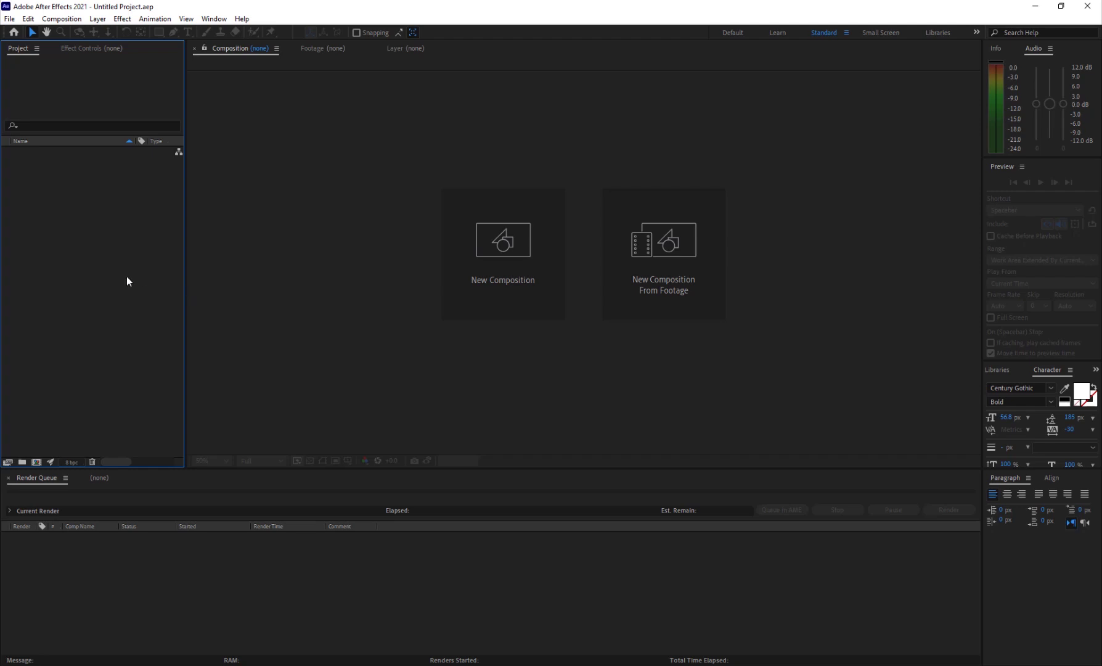
Step: Import the Portal_001 JPEG sequence into After Effects
{"action": "double_click", "coordinate": [90, 274]}
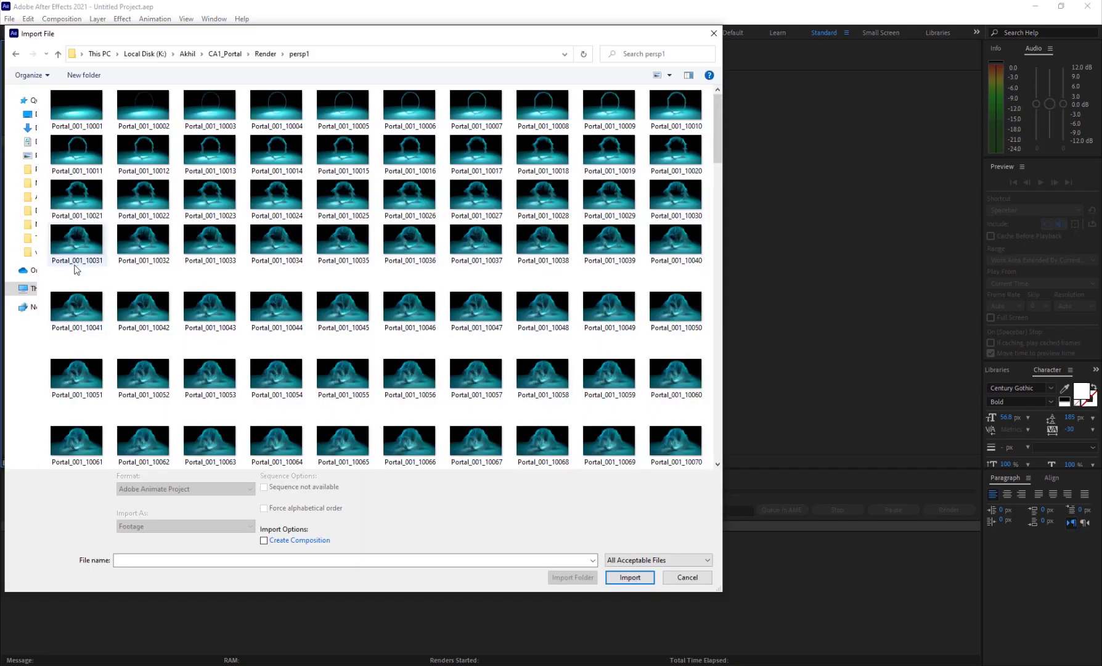
{"action": "left_click", "coordinate": [75, 121]}
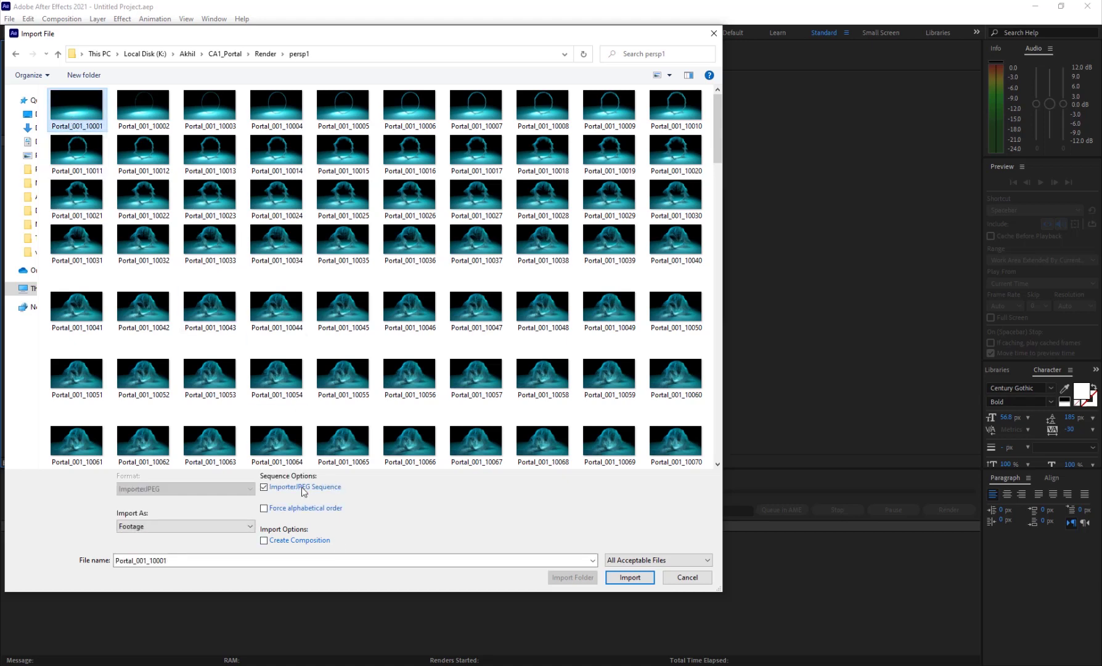
{"action": "left_click", "coordinate": [630, 577]}
Step: Create a Portal_001 composition from the sequence and preview it to 0:00:03:14
{"action": "left_click_drag", "start_coordinate": [49, 156], "coordinate": [41, 462]}
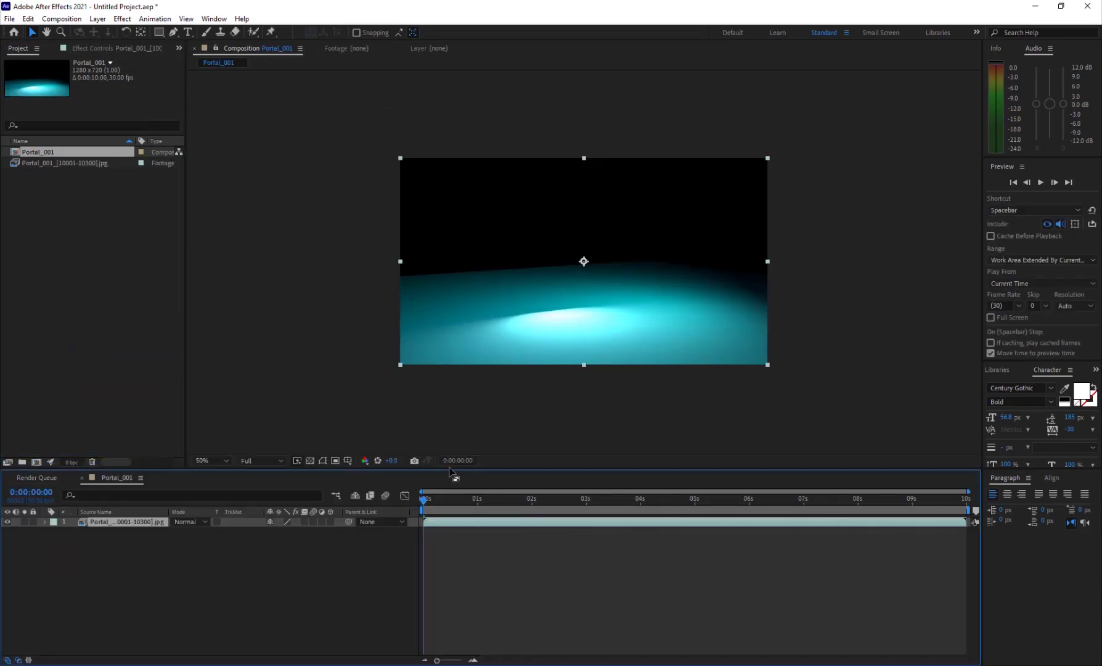
{"action": "key", "text": "space"}
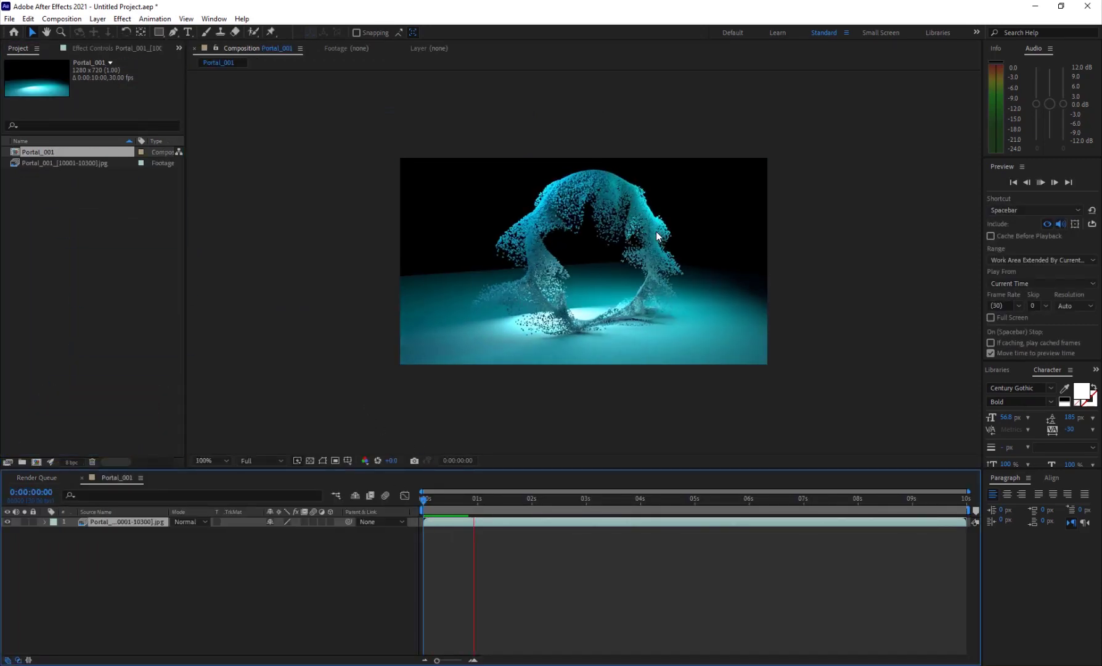
{"action": "scroll", "coordinate": [632, 231], "scroll_direction": "up", "scroll_amount": 2}
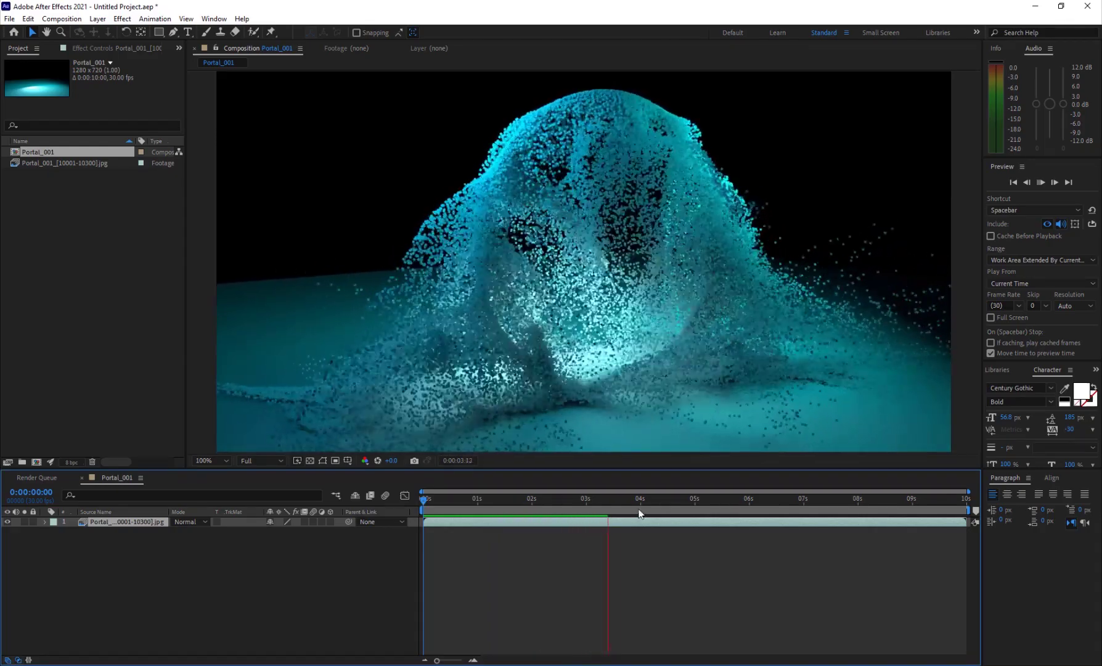
{"action": "left_click_drag", "start_coordinate": [686, 505], "coordinate": [610, 500]}
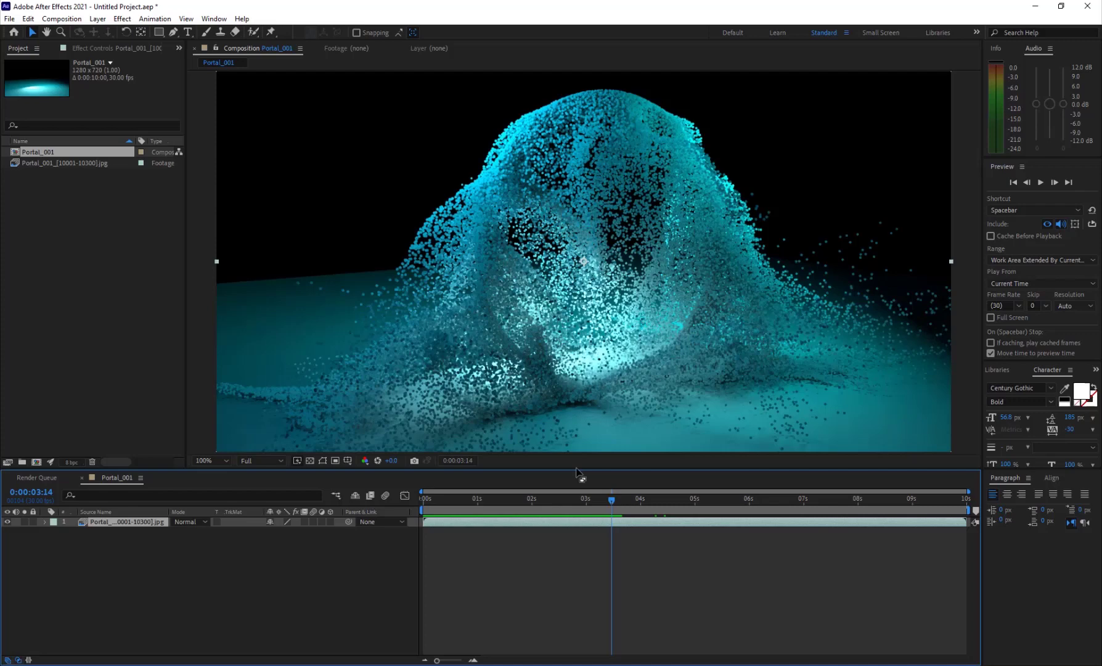
Step: Apply RE:Vision RSMB Pro motion blur to the particle footage
{"action": "left_click", "coordinate": [123, 18]}
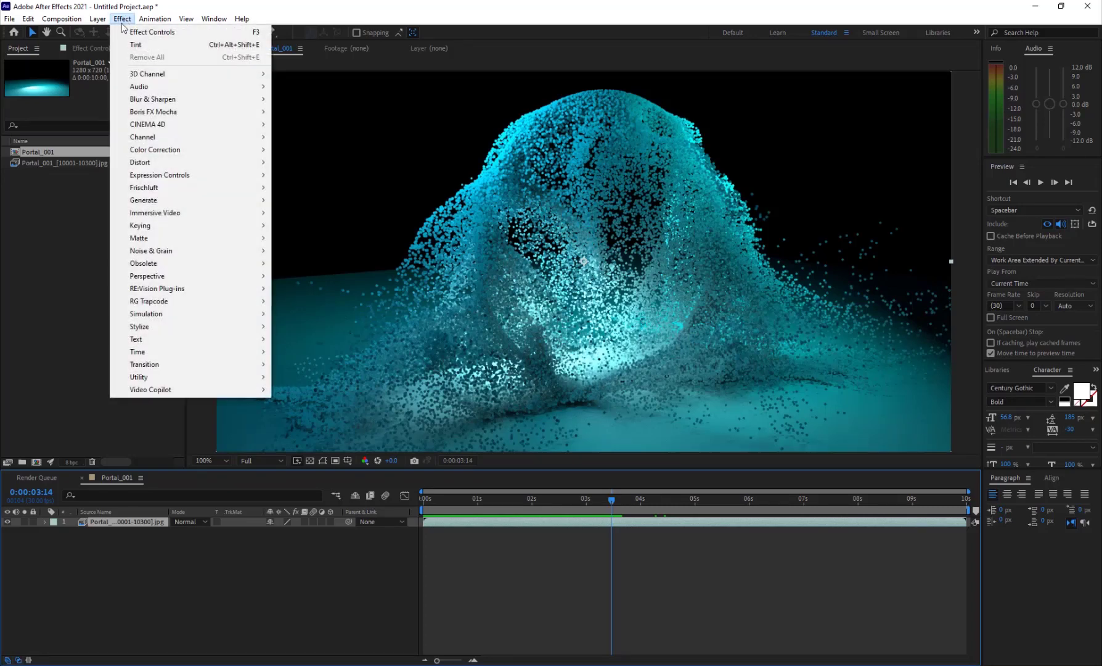
{"action": "mouse_move", "coordinate": [185, 288]}
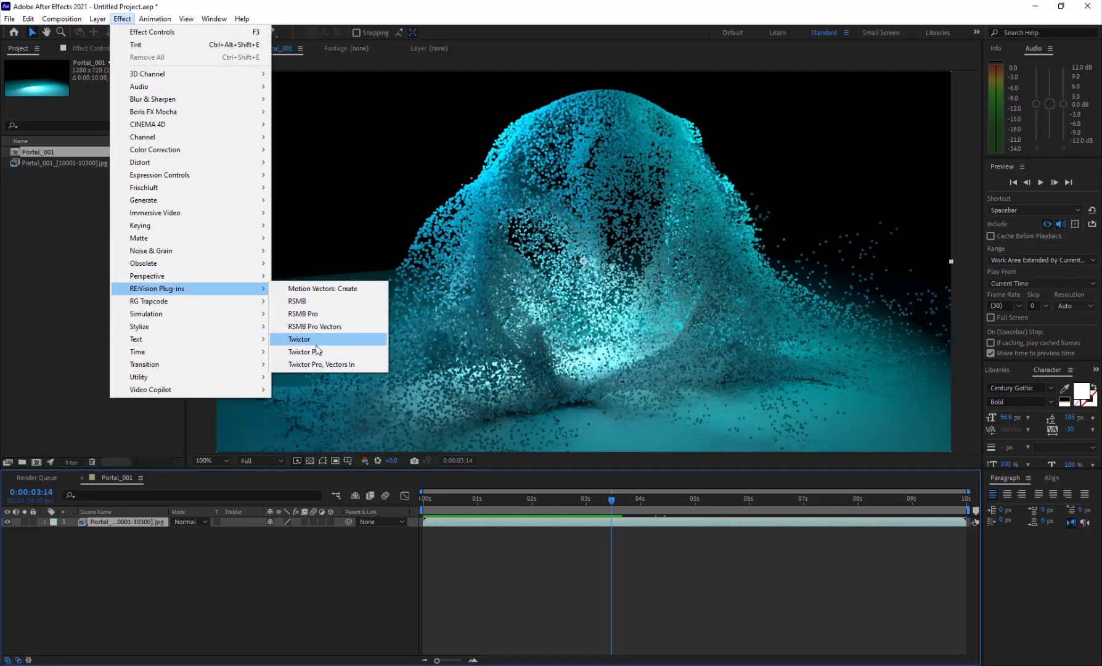
{"action": "left_click", "coordinate": [308, 314]}
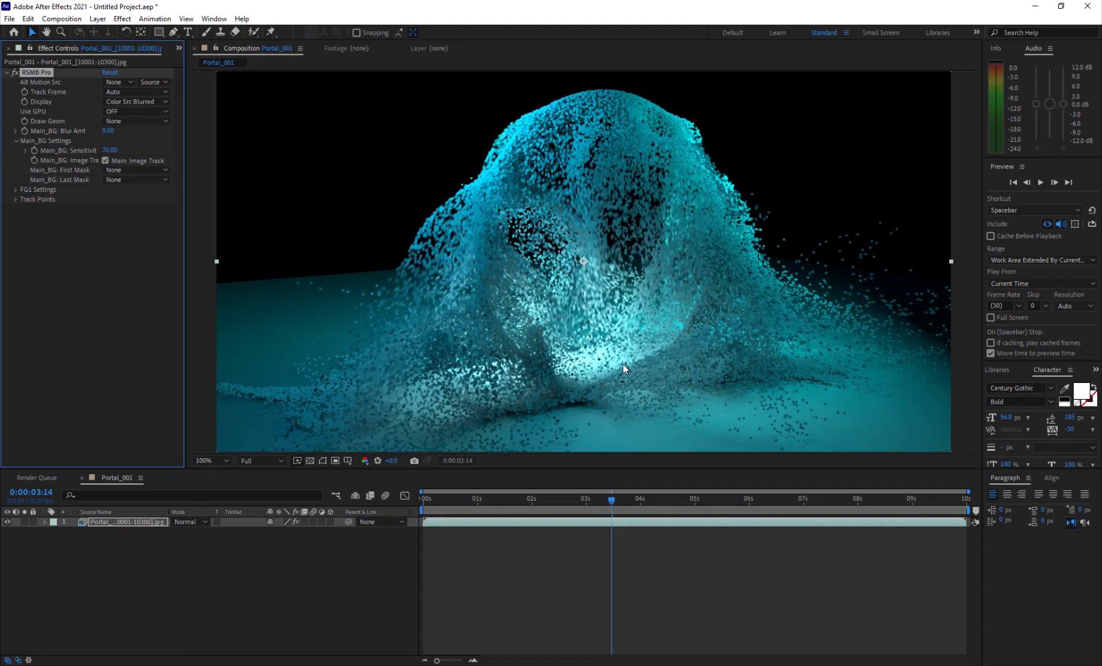
{"action": "left_click_drag", "start_coordinate": [479, 499], "coordinate": [648, 498]}
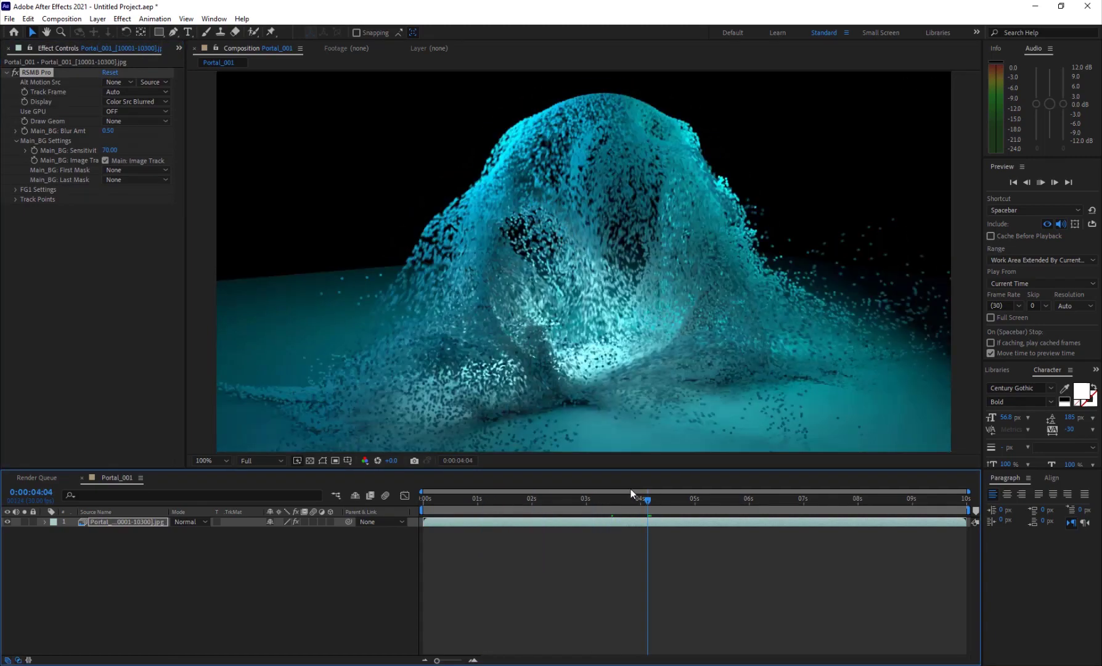
Step: Add a Curves effect with an S-curve: raised highlights, darkened shadows
{"action": "left_click", "coordinate": [122, 18]}
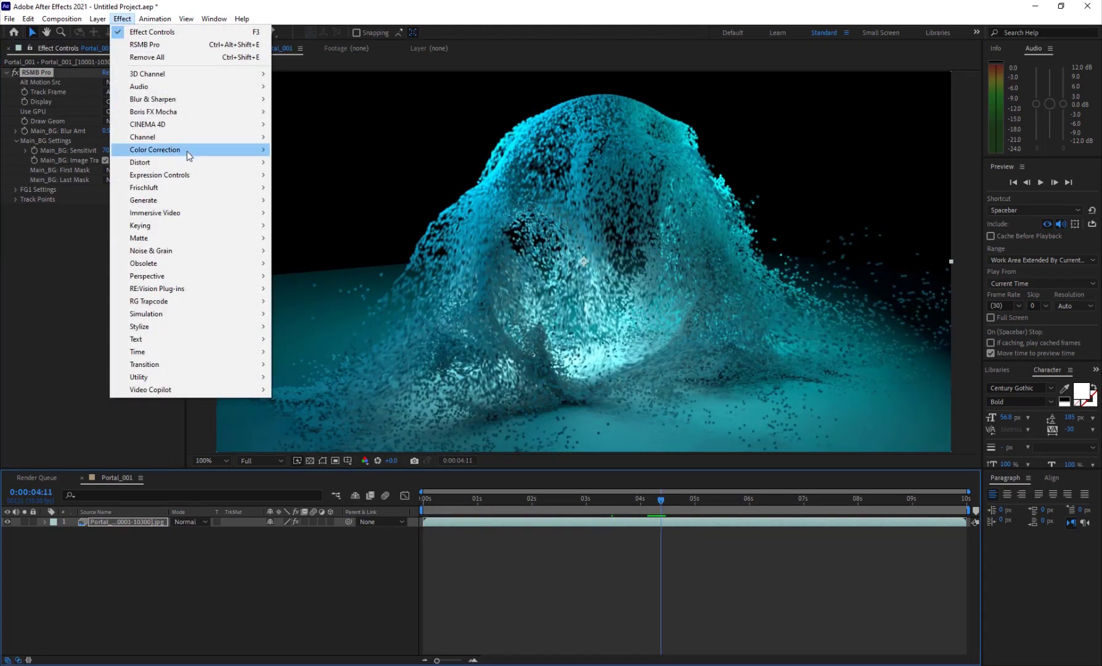
{"action": "mouse_move", "coordinate": [191, 150]}
{"action": "left_click", "coordinate": [369, 377]}
{"action": "left_click_drag", "start_coordinate": [99, 323], "coordinate": [103, 304]}
{"action": "left_click_drag", "start_coordinate": [62, 353], "coordinate": [62, 370]}
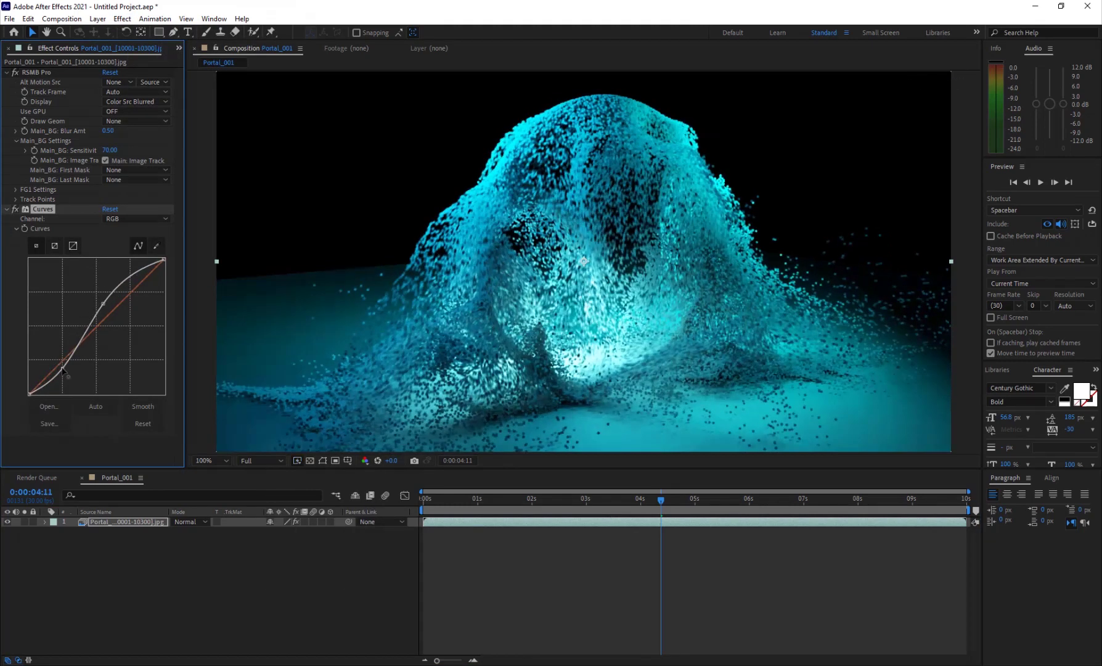
{"action": "left_click_drag", "start_coordinate": [105, 305], "coordinate": [100, 303]}
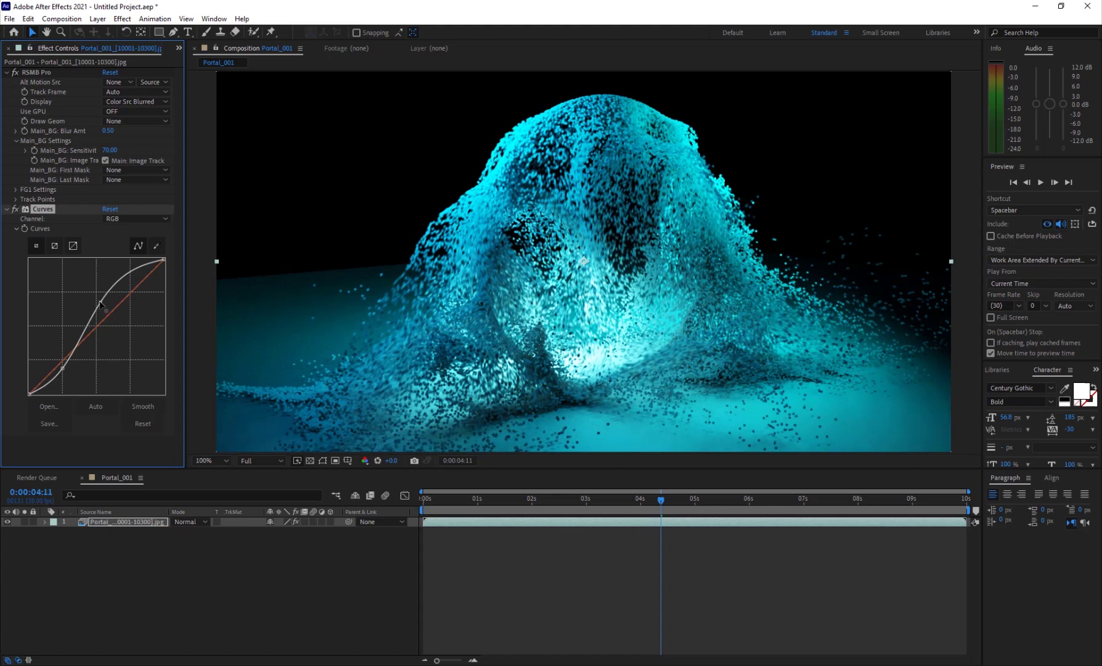
Step: Adjust preview quality and play the graded animation from 0:00:04:23
{"action": "left_click_drag", "start_coordinate": [550, 493], "coordinate": [645, 497]}
{"action": "left_click", "coordinate": [298, 461]}
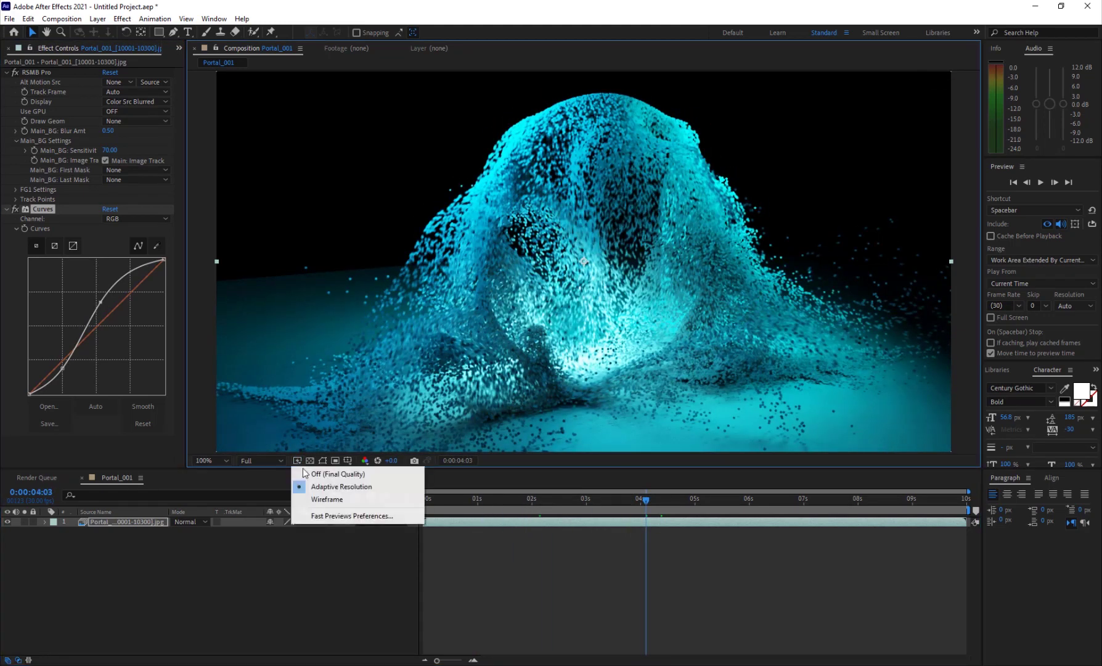
{"action": "left_click", "coordinate": [327, 491]}
{"action": "left_click", "coordinate": [685, 502]}
{"action": "left_click", "coordinate": [681, 501]}
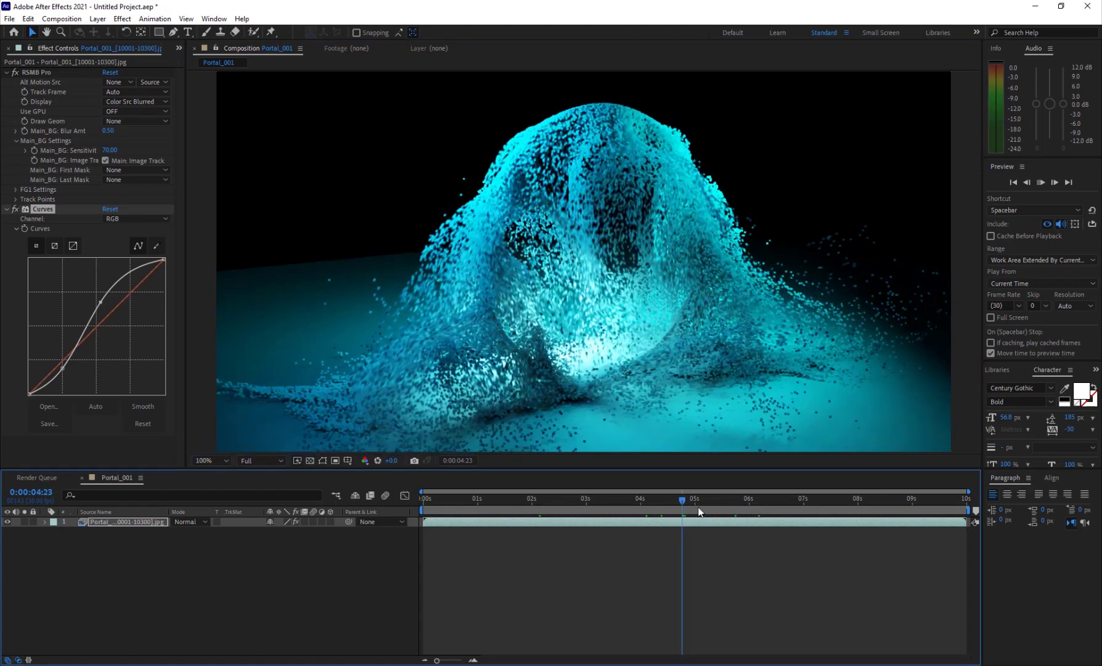
{"action": "key", "text": "space"}
{"action": "key", "text": "space"}
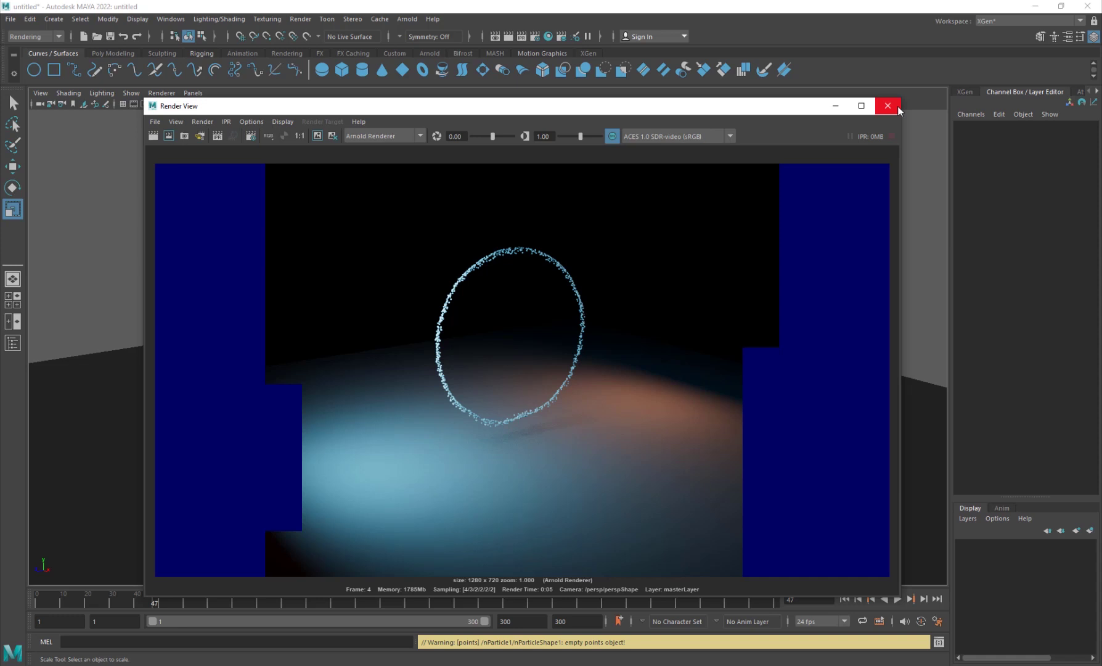
Step: Close the Render View window showing the particle ring render
{"action": "left_click", "coordinate": [888, 105]}
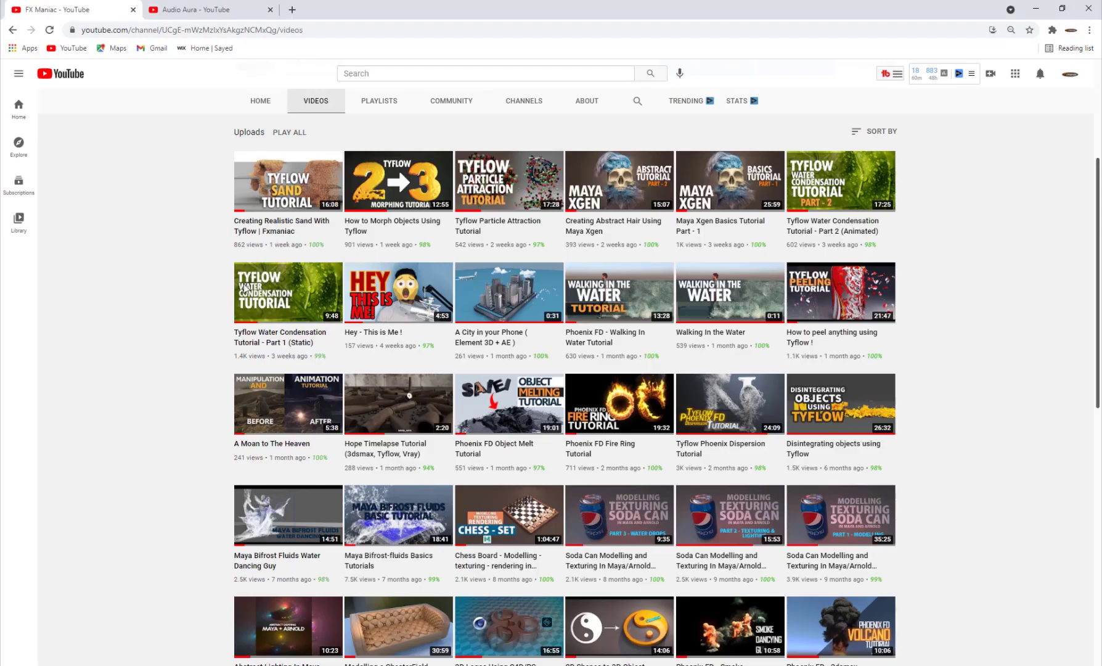
Step: Scroll through the FX Maniac Videos tab uploads, from 'Creating Realistic Sand With Tyflow' down and back to the top
{"action": "scroll", "coordinate": [367, 378], "scroll_direction": "up", "scroll_amount": 3}
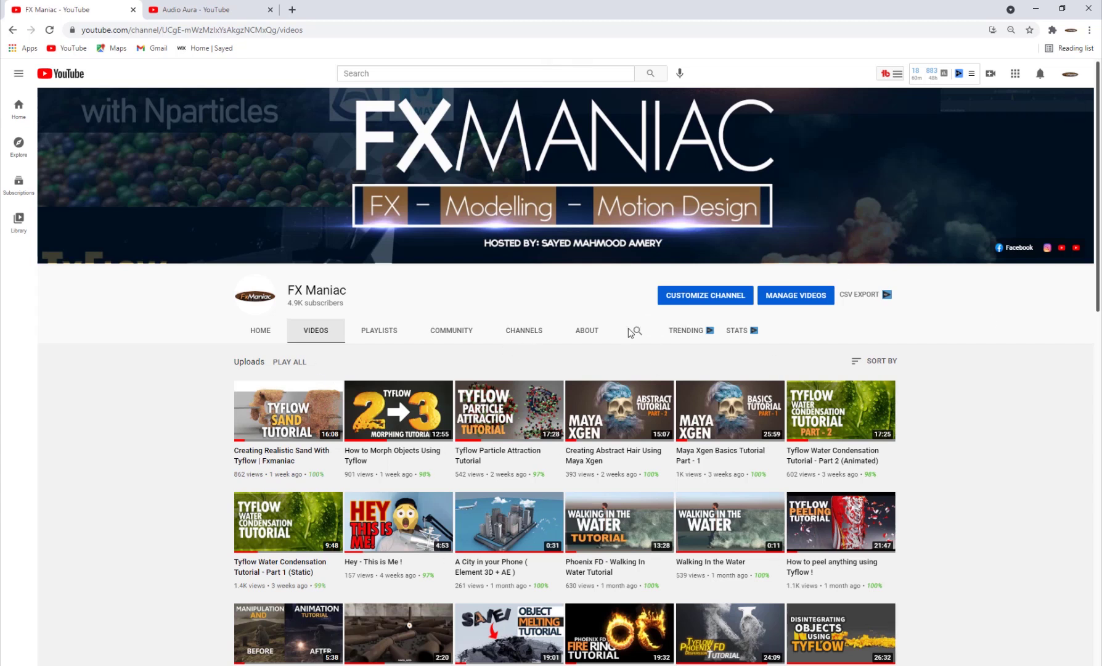
{"action": "scroll", "coordinate": [441, 397], "scroll_direction": "down", "scroll_amount": 9}
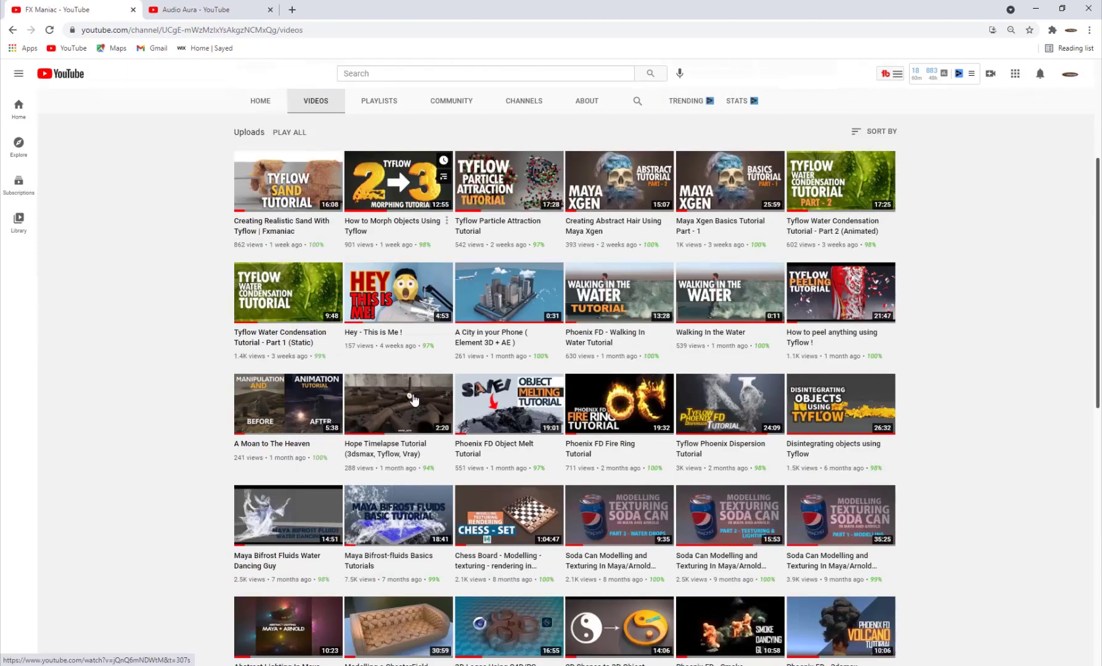
{"action": "scroll", "coordinate": [414, 400], "scroll_direction": "up", "scroll_amount": 10}
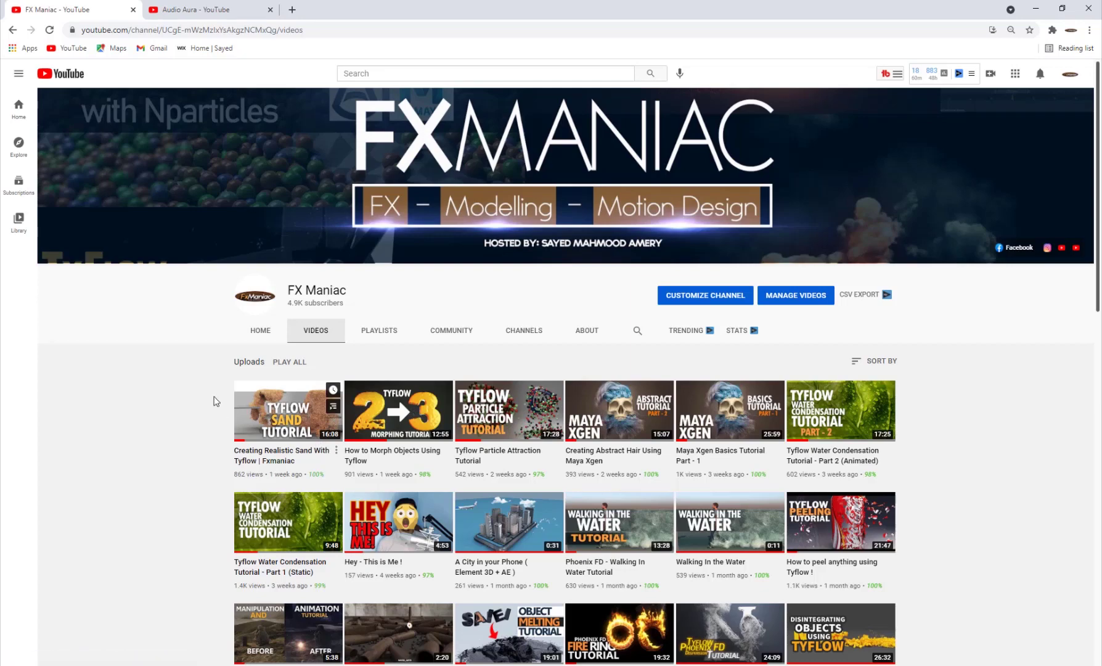
{"action": "left_click", "coordinate": [197, 10]}
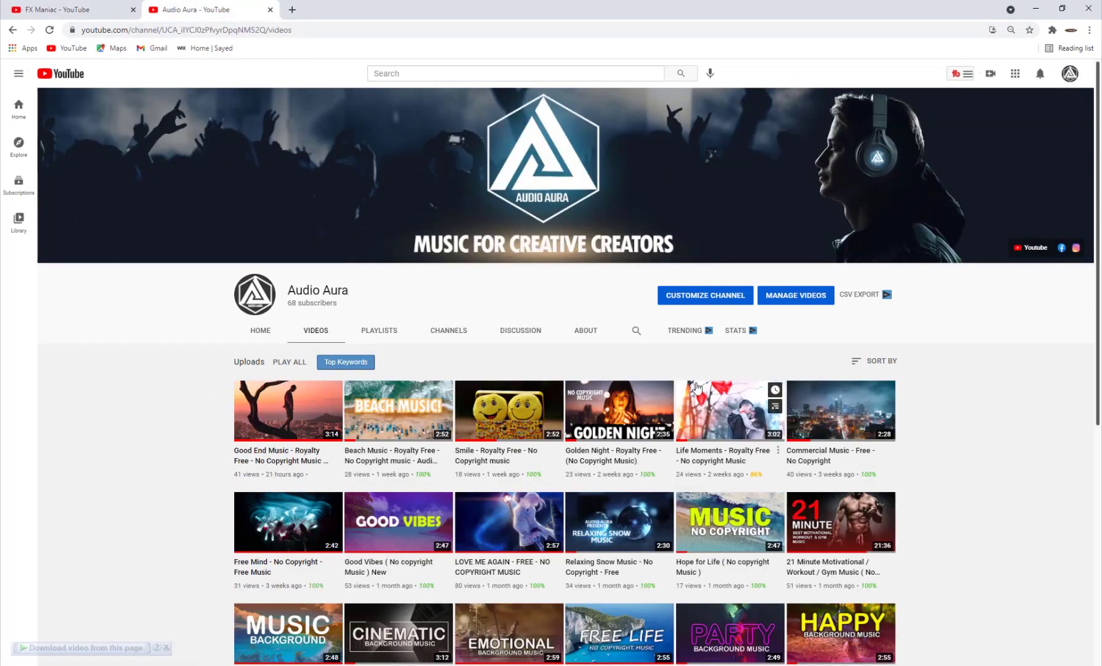
{"action": "scroll", "coordinate": [539, 464], "scroll_direction": "down", "scroll_amount": 5}
{"action": "scroll", "coordinate": [536, 465], "scroll_direction": "up", "scroll_amount": 5}
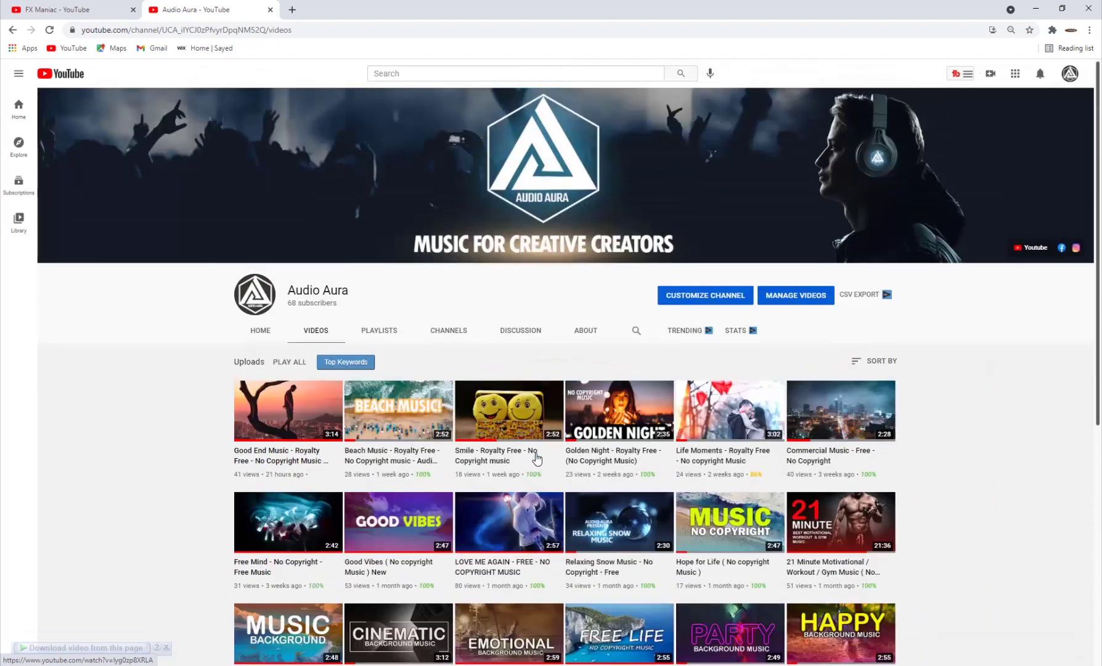
{"action": "scroll", "coordinate": [259, 477], "scroll_direction": "down", "scroll_amount": 3}
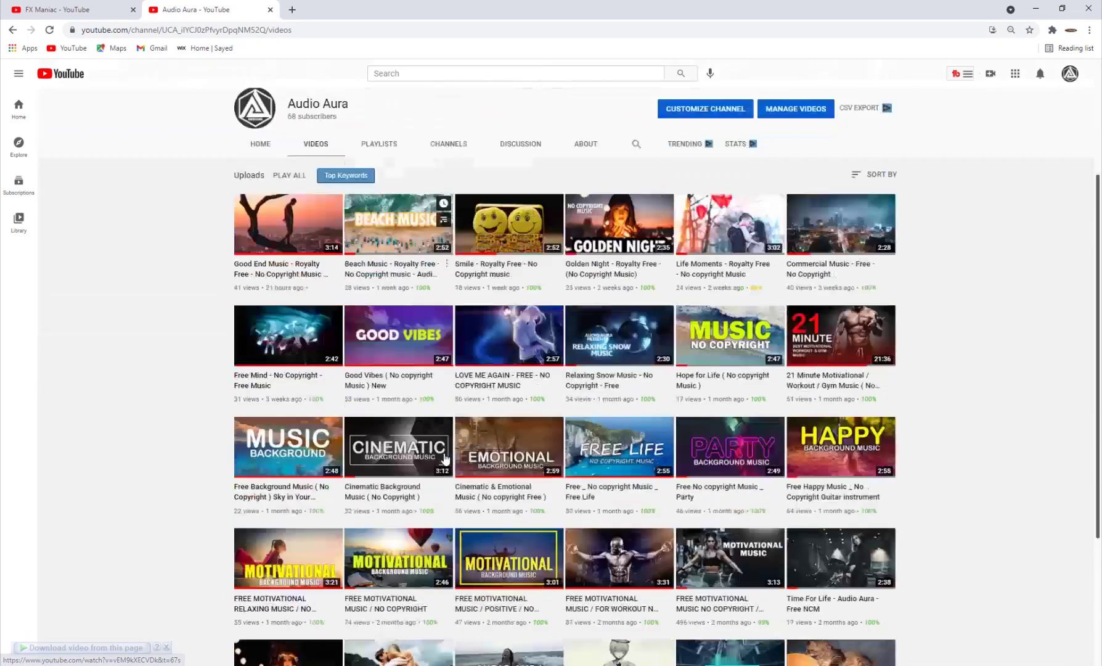
{"action": "scroll", "coordinate": [256, 370], "scroll_direction": "up", "scroll_amount": 3}
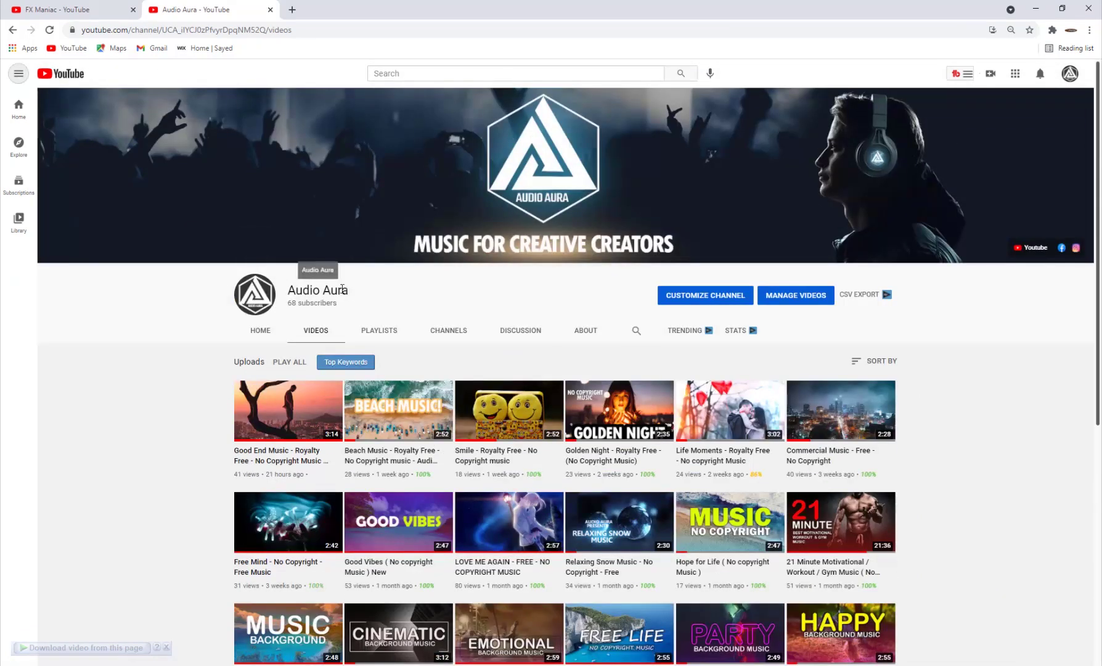
{"action": "left_click_drag", "start_coordinate": [349, 291], "coordinate": [288, 291]}
{"action": "left_click_drag", "start_coordinate": [381, 290], "coordinate": [288, 290]}
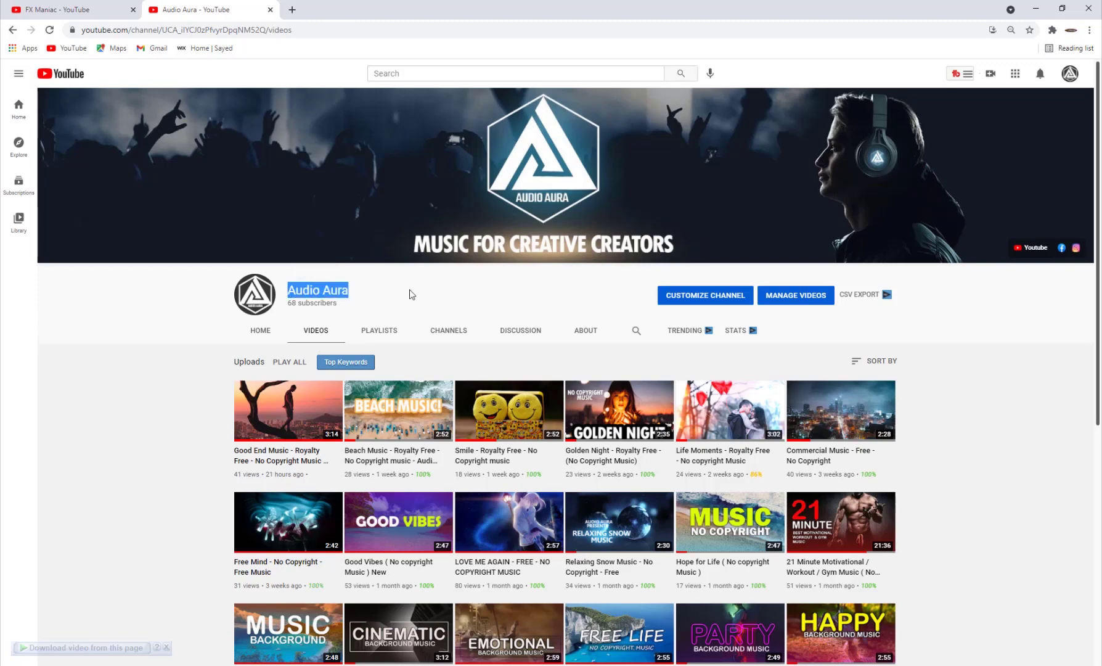
{"action": "left_click", "coordinate": [412, 295]}
{"action": "scroll", "coordinate": [527, 418], "scroll_direction": "down", "scroll_amount": 5}
{"action": "mouse_move", "coordinate": [648, 410]}
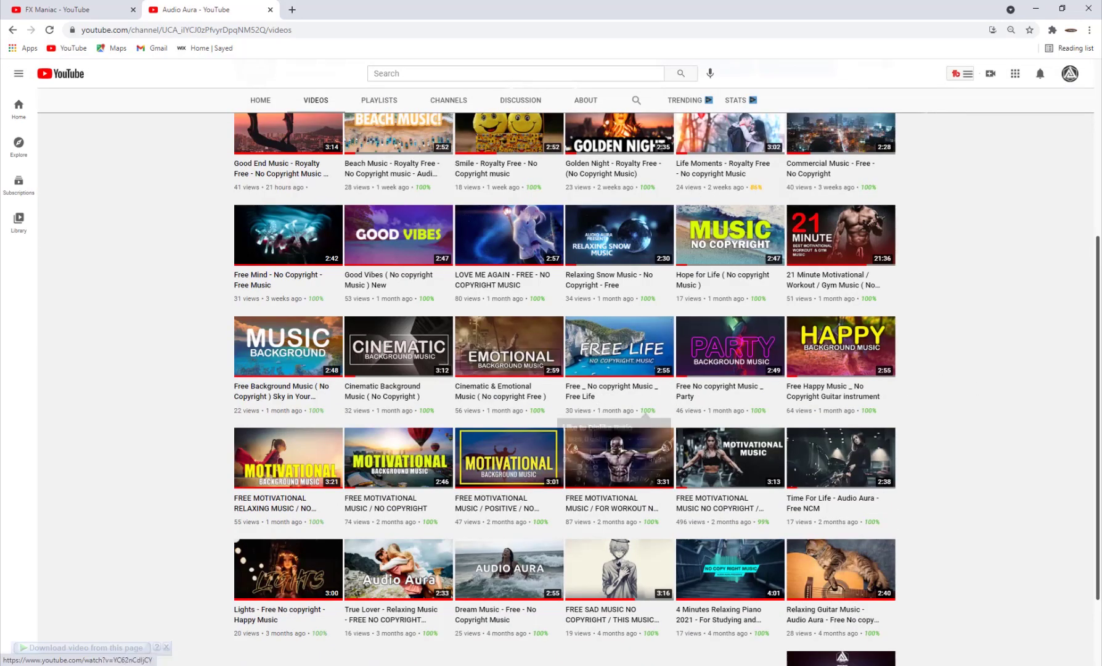
{"action": "scroll", "coordinate": [647, 410], "scroll_direction": "up", "scroll_amount": 5}
{"action": "scroll", "coordinate": [755, 328], "scroll_direction": "down", "scroll_amount": 6}
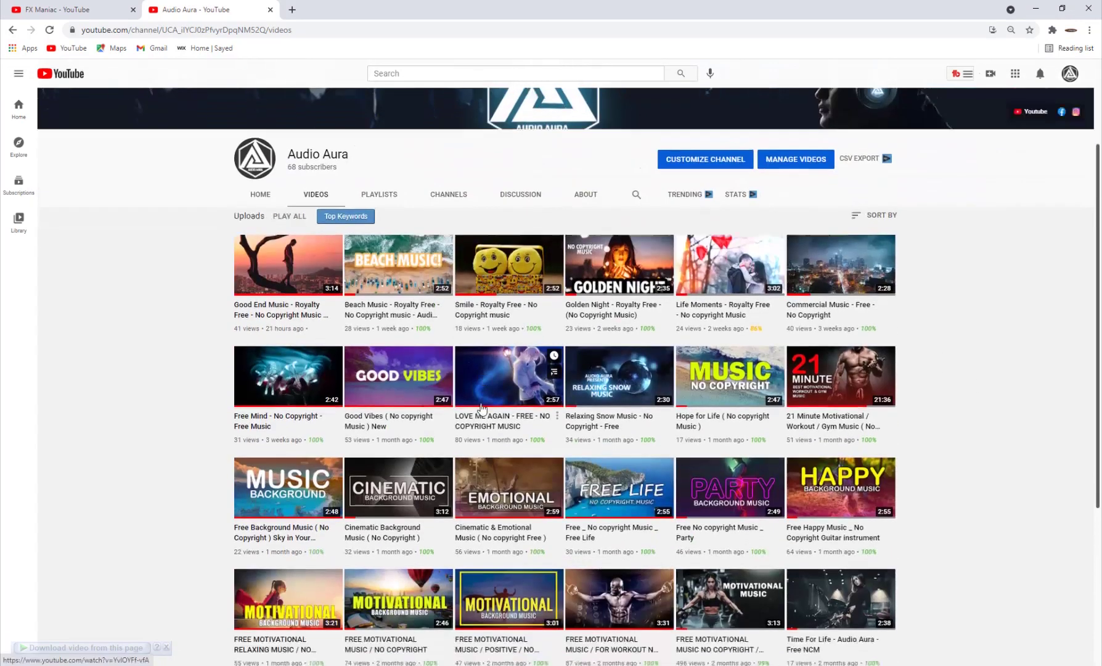
{"action": "scroll", "coordinate": [755, 328], "scroll_direction": "up", "scroll_amount": 1}
{"action": "scroll", "coordinate": [754, 328], "scroll_direction": "up", "scroll_amount": 1}
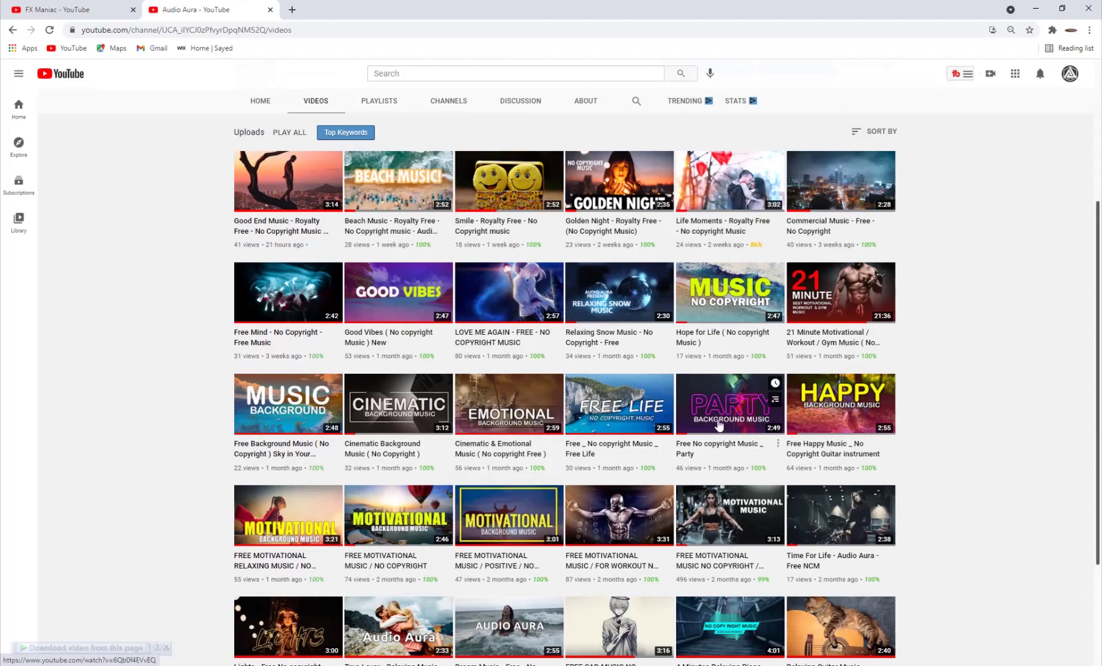
{"action": "scroll", "coordinate": [670, 467], "scroll_direction": "up", "scroll_amount": 3}
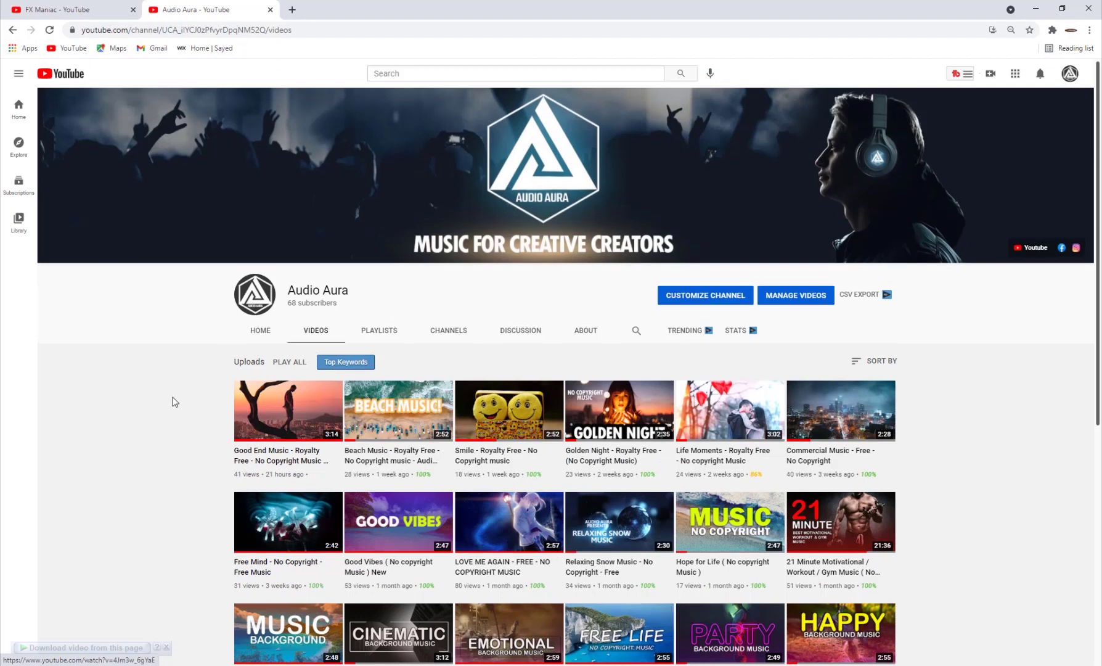
{"action": "left_click", "coordinate": [74, 9]}
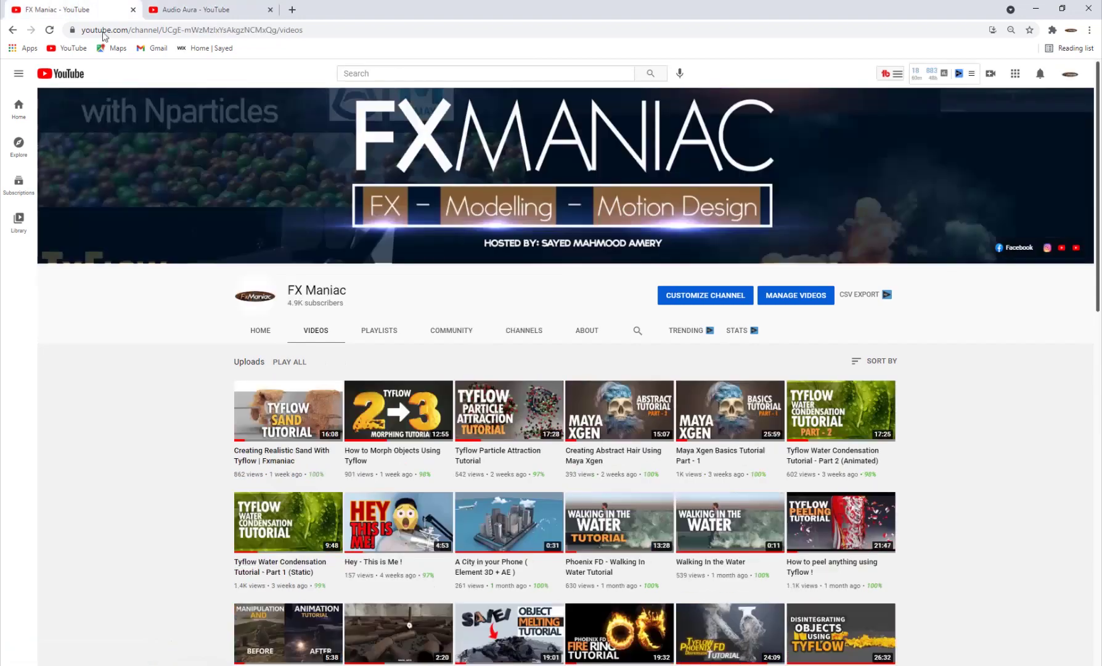
{"action": "scroll", "coordinate": [540, 450], "scroll_direction": "down", "scroll_amount": 5}
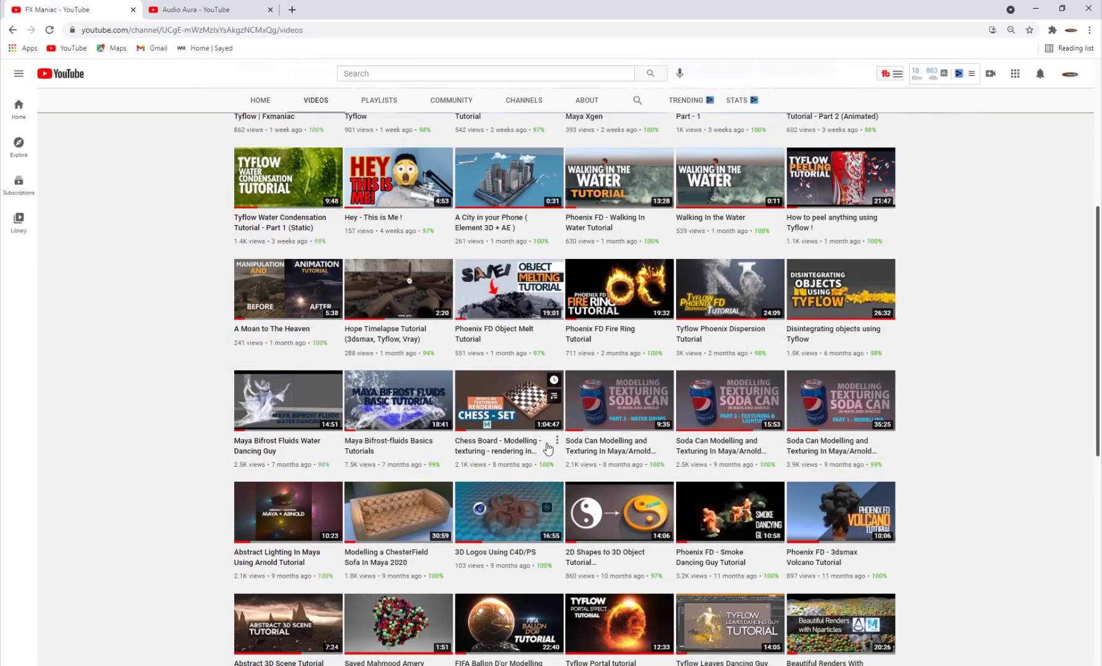
{"action": "scroll", "coordinate": [522, 424], "scroll_direction": "up", "scroll_amount": 6}
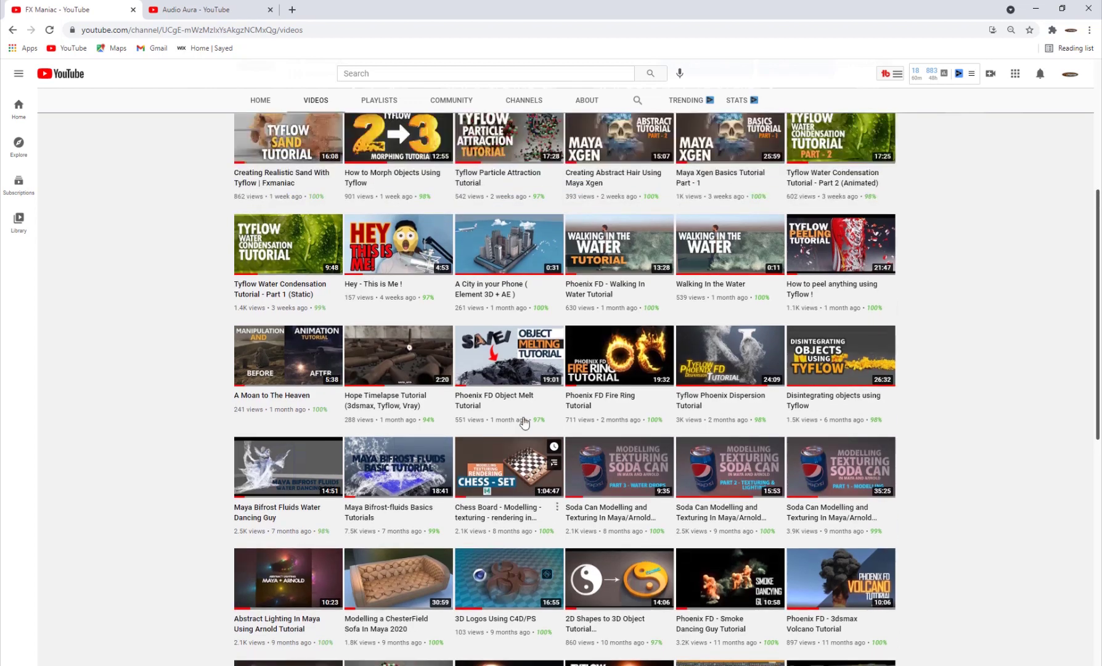
{"action": "scroll", "coordinate": [525, 422], "scroll_direction": "down", "scroll_amount": 4}
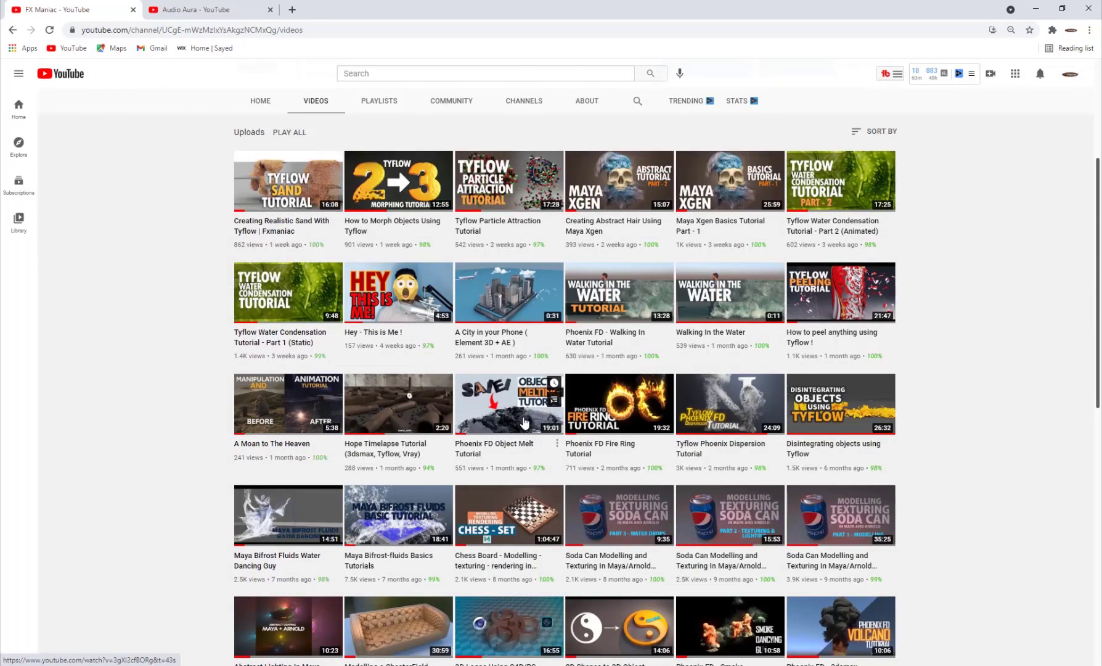